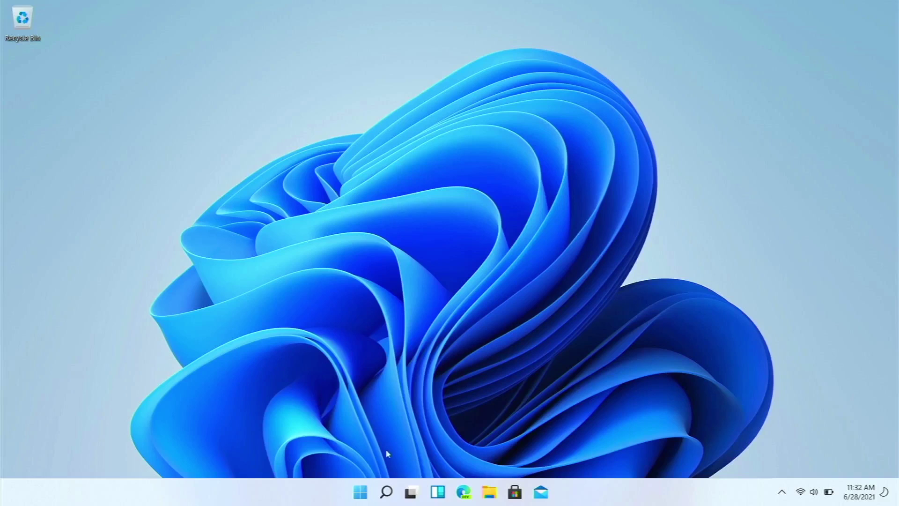
Open the Start menu to show the pinned apps and Recommended section.
left_click(362, 493)
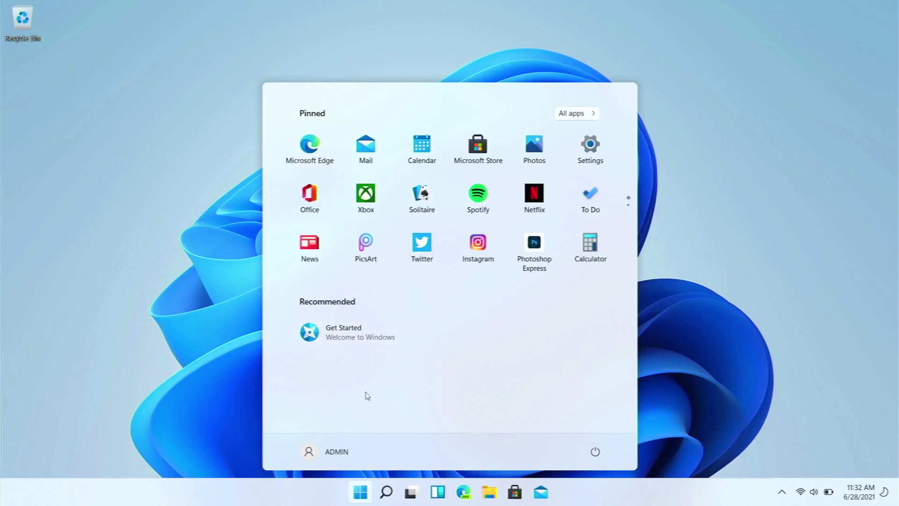
Launch the Get Started app from the Recommended section of the Start menu.
left_click(327, 342)
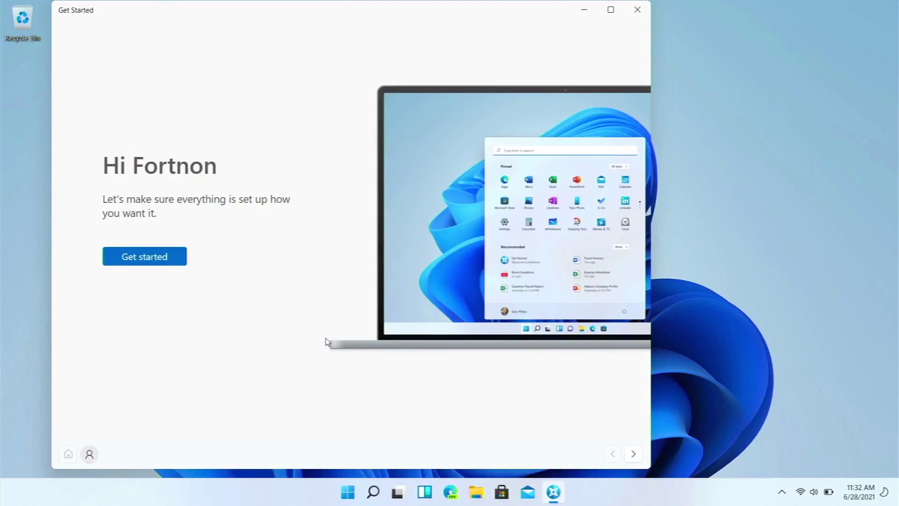
Step through the Get Started welcome pages to 'You're all set', then close the app.
left_click(148, 261)
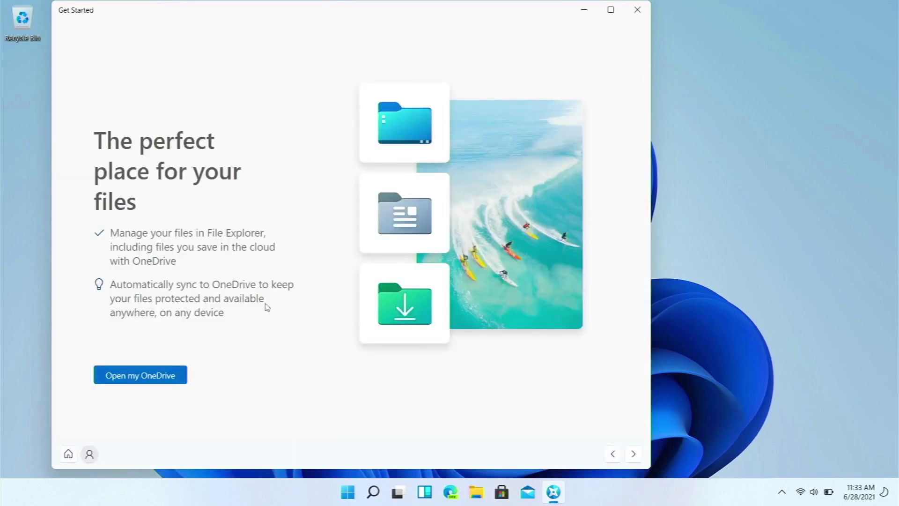
left_click(638, 461)
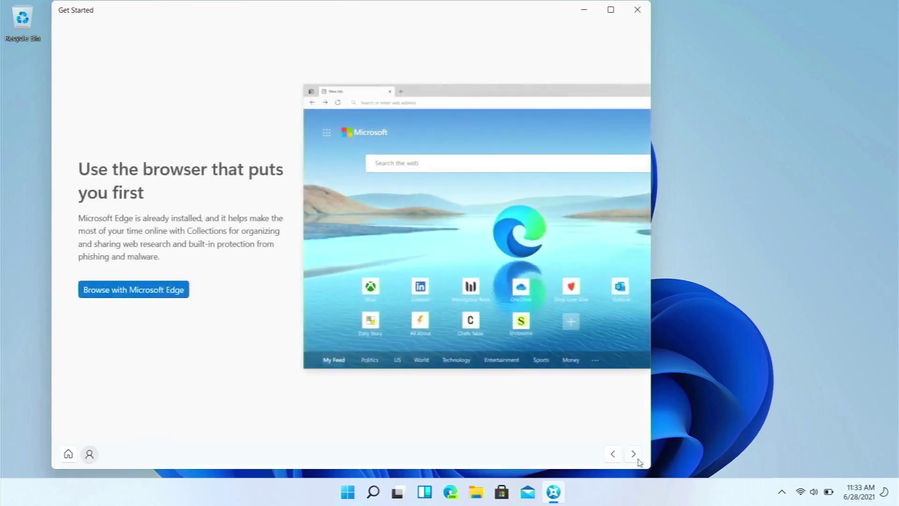
left_click(637, 461)
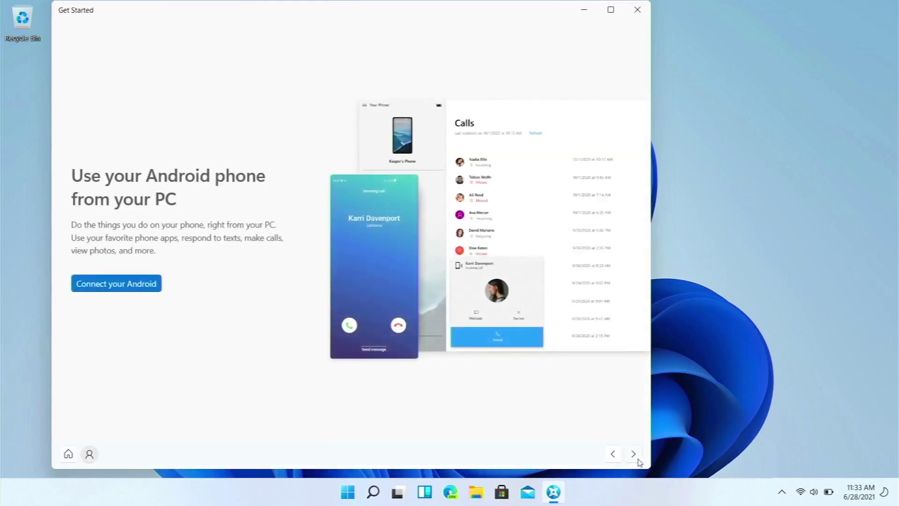
left_click(637, 461)
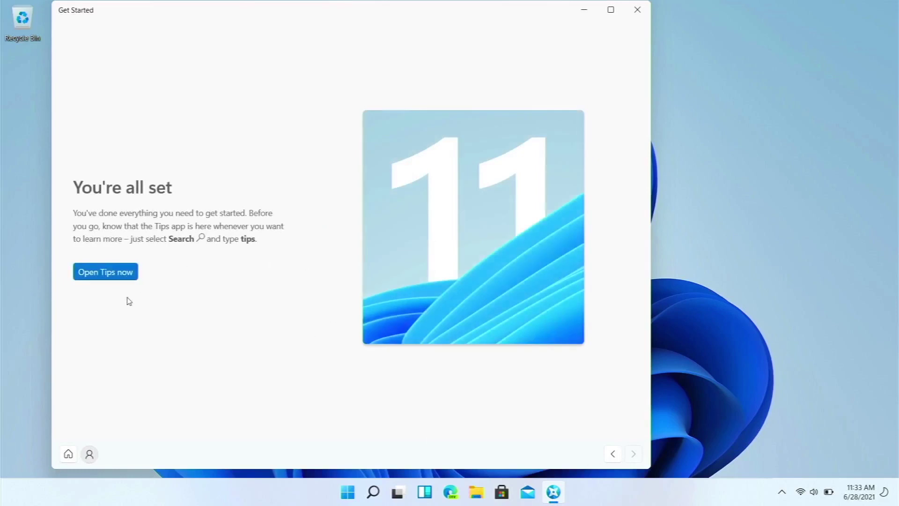
left_click(638, 10)
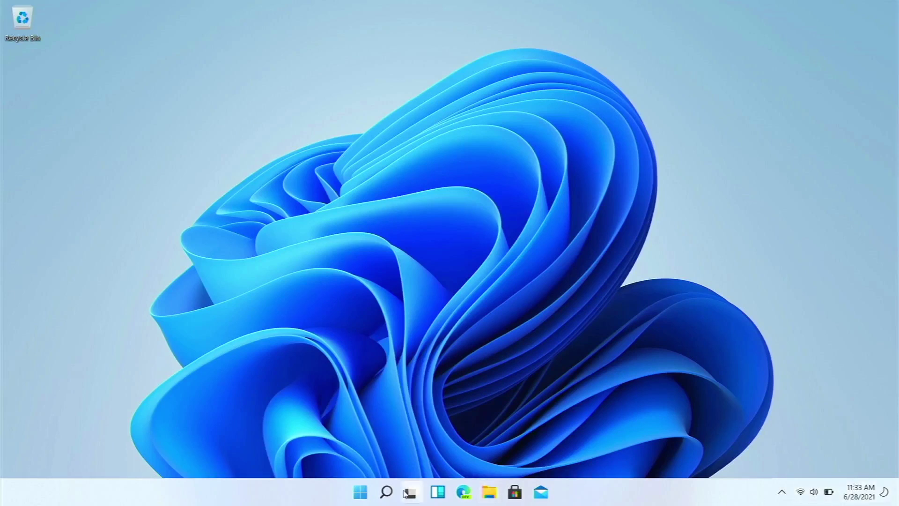
Open Taskbar settings from the taskbar's right-click menu.
right_click(600, 497)
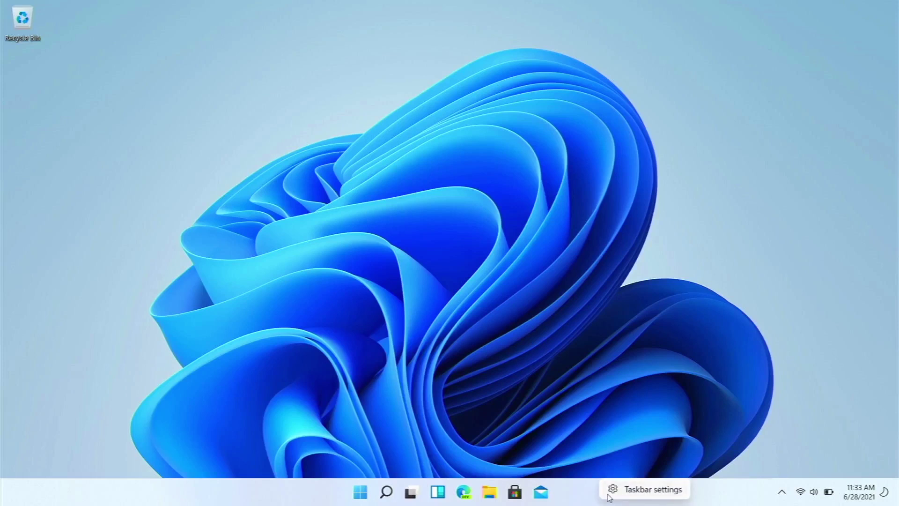
left_click(609, 495)
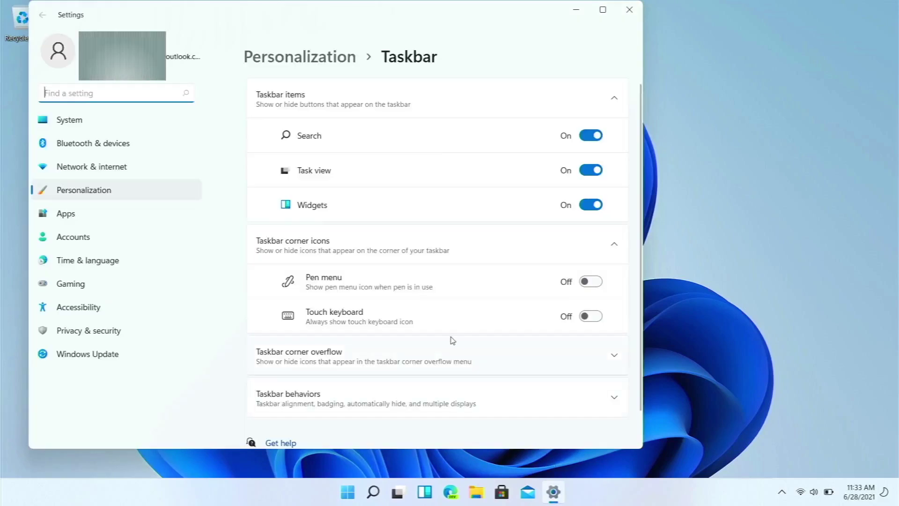
Under Taskbar behaviors, switch taskbar alignment to Left, then back to Center, and close Settings.
scroll(451, 339, "down", 1)
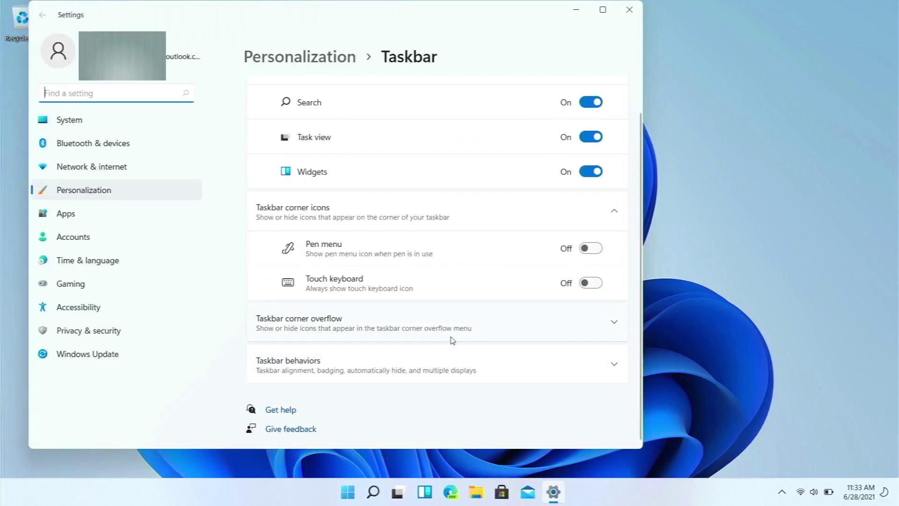
left_click(437, 373)
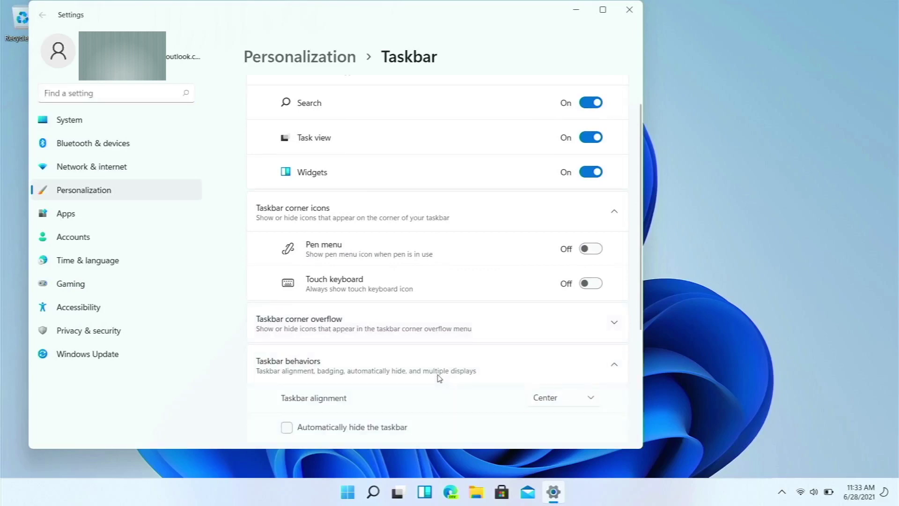
scroll(439, 379, "down", 5)
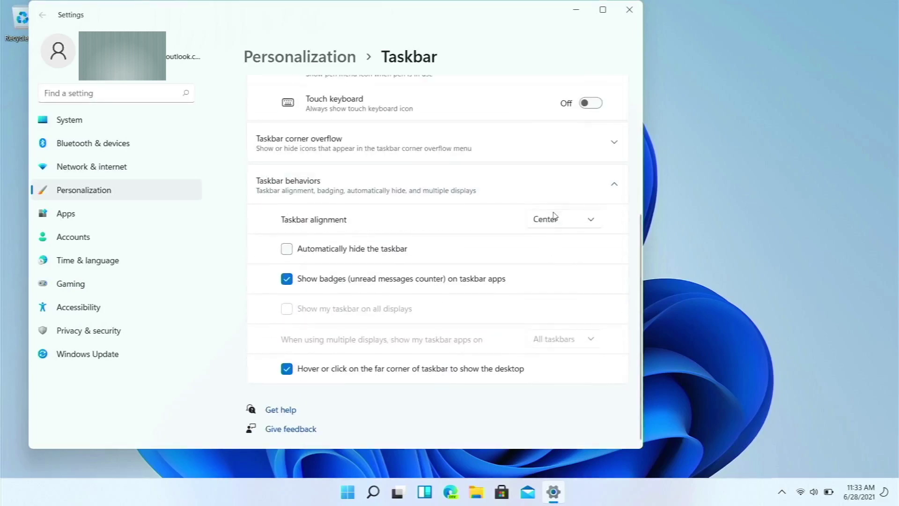
left_click(552, 217)
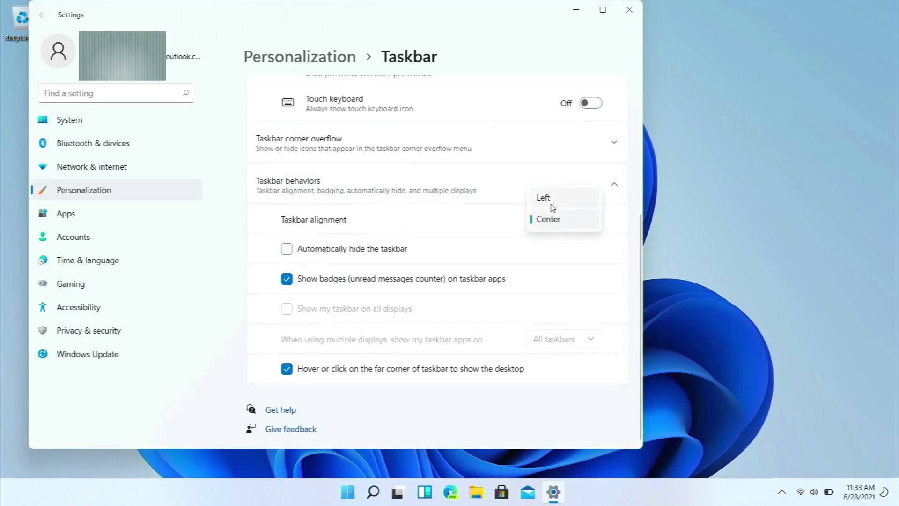
left_click(552, 205)
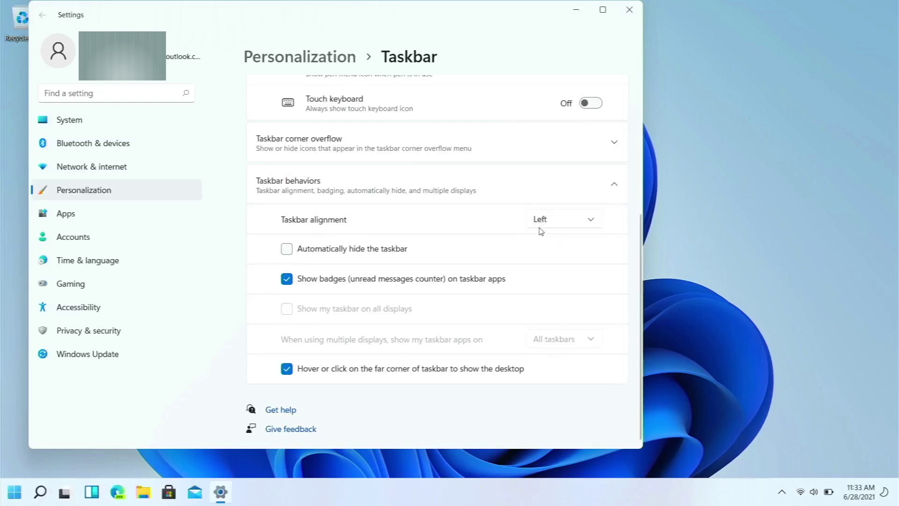
left_click(540, 220)
left_click(545, 241)
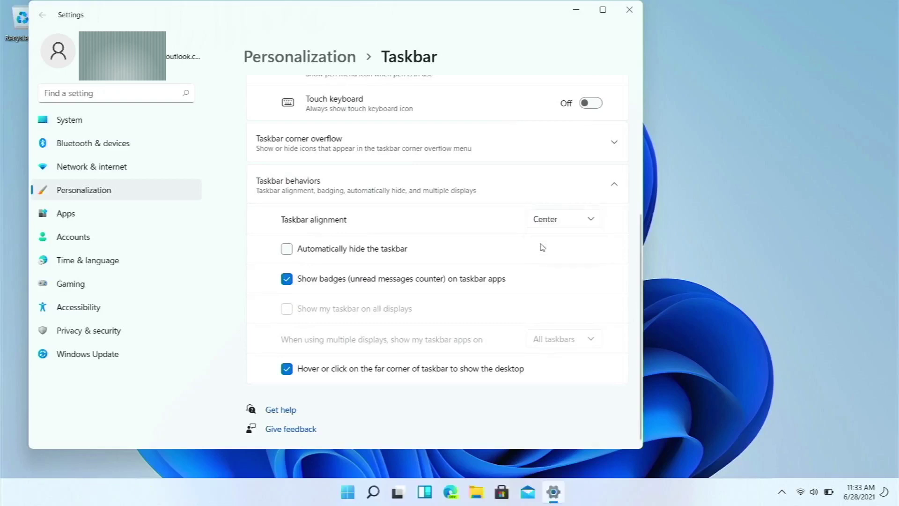
left_click(629, 11)
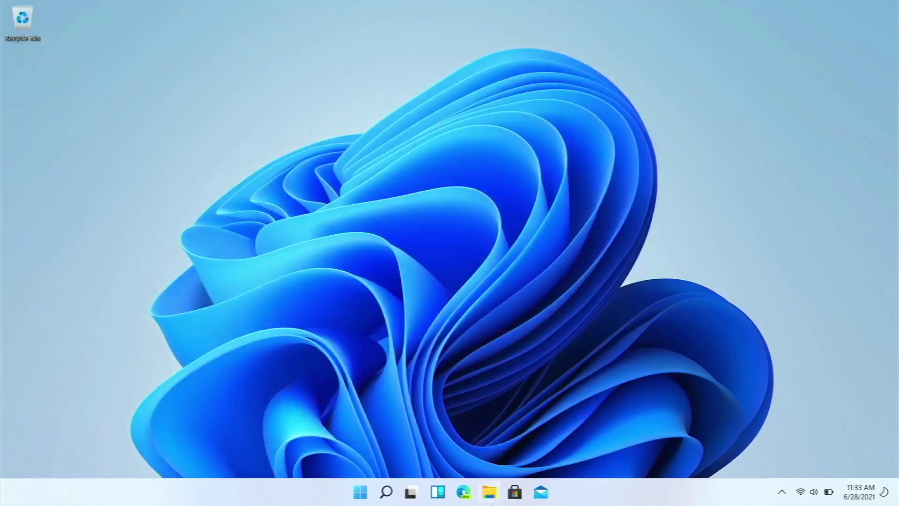
left_click(490, 494)
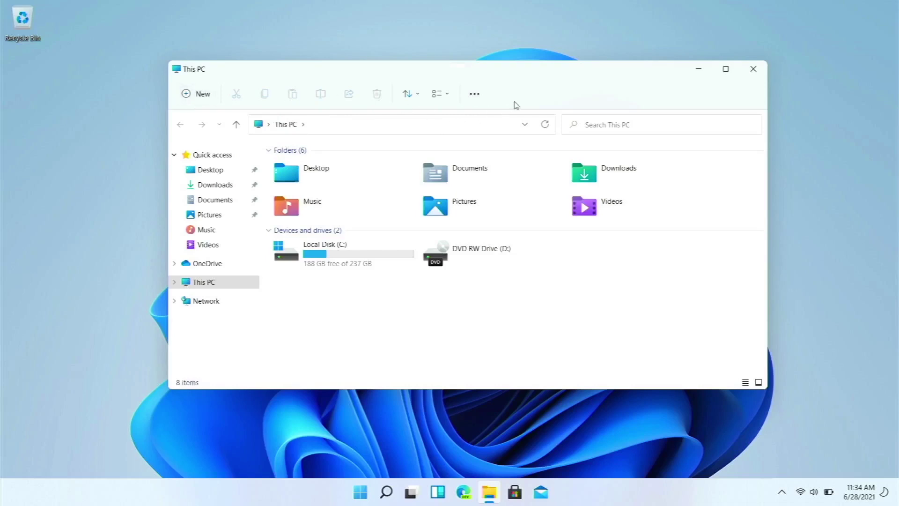
left_click(474, 94)
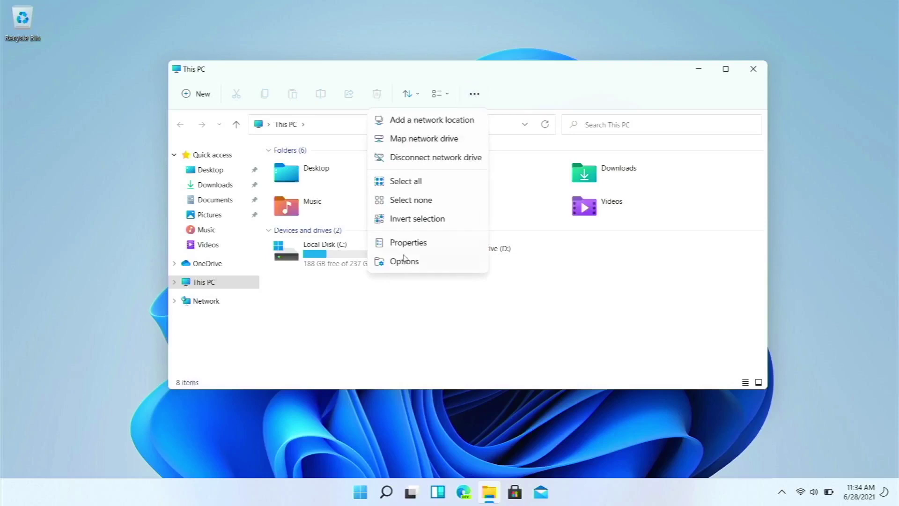
left_click(628, 92)
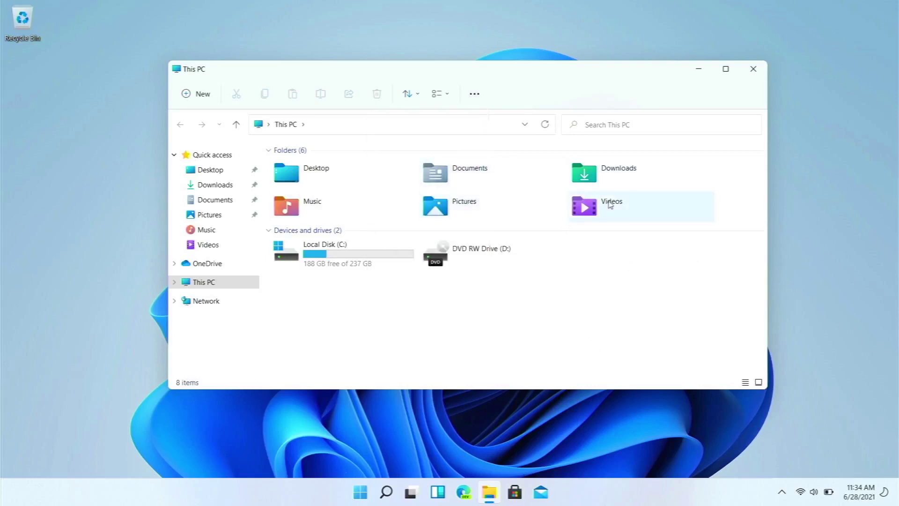
left_click(753, 70)
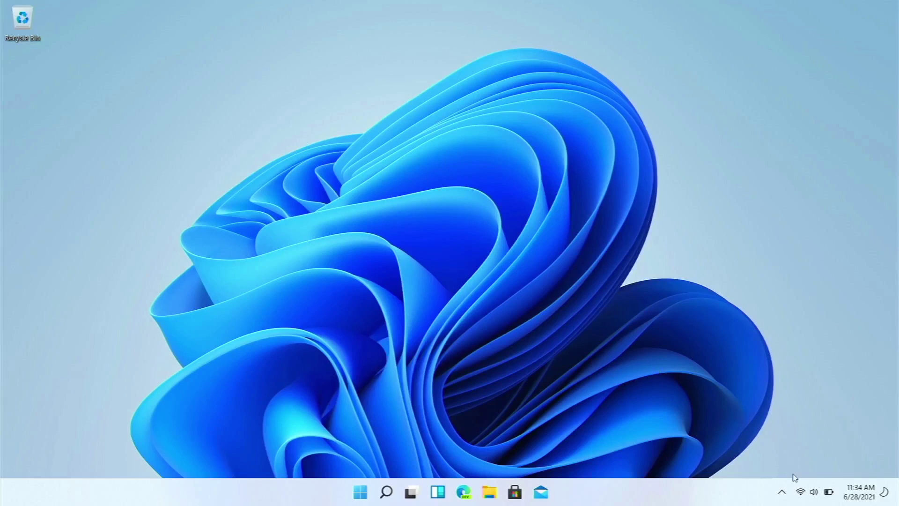
left_click(823, 493)
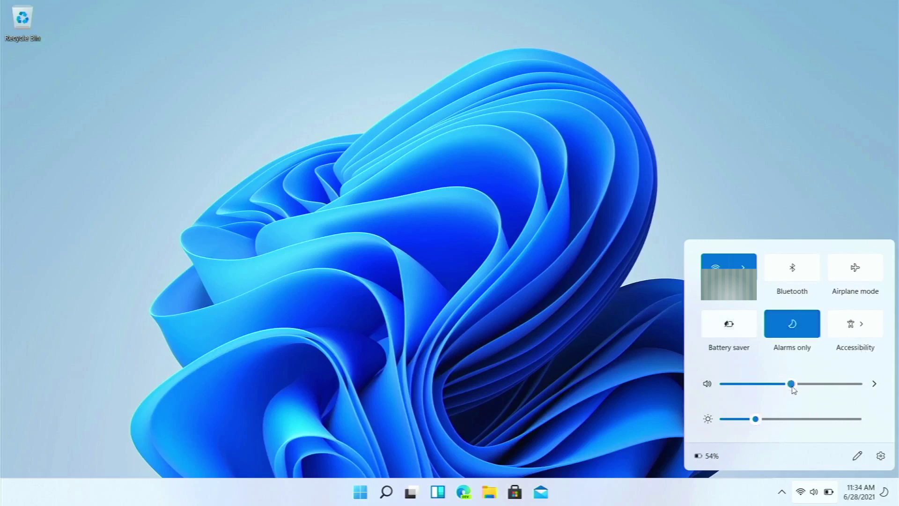
Raise the screen brightness with the Quick Settings slider and dismiss the panel.
mouse_move(756, 419)
left_mouse_down()
mouse_move(856, 421)
mouse_move(758, 407)
mouse_move(738, 419)
mouse_move(769, 418)
left_mouse_up()
left_click(635, 413)
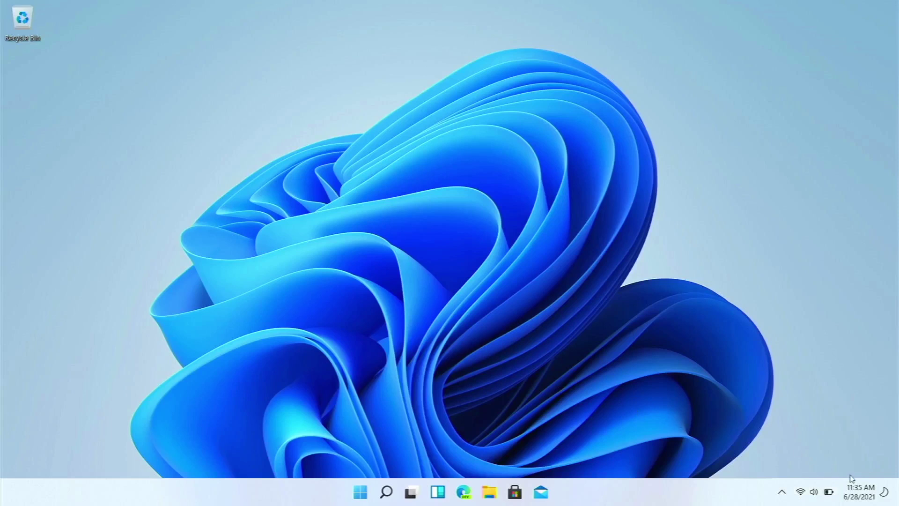
left_click(867, 493)
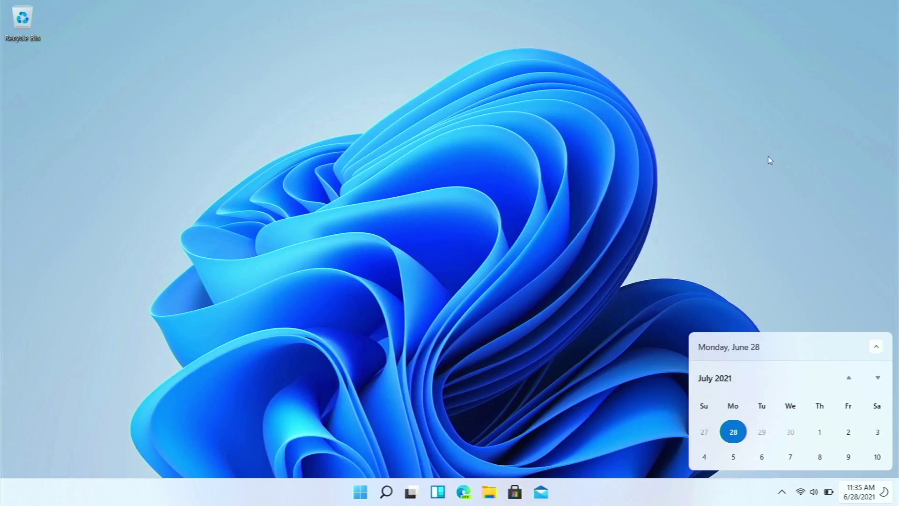
left_click(745, 242)
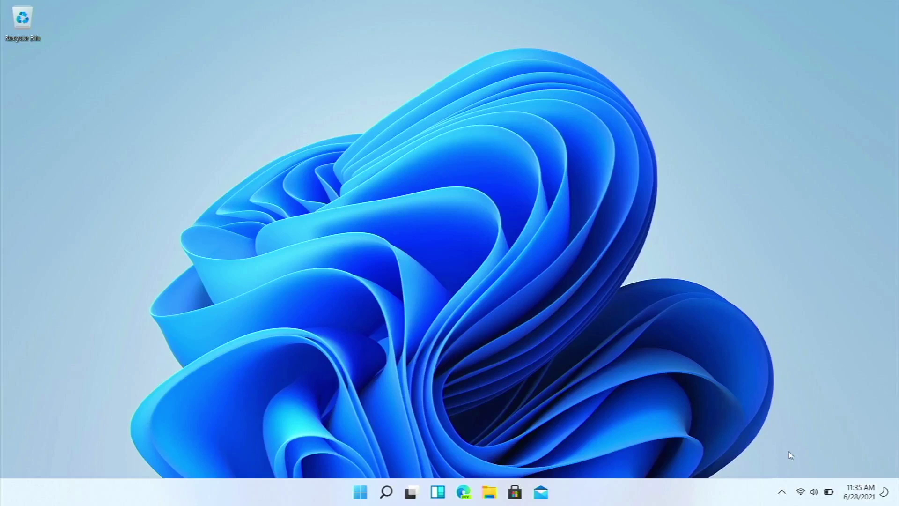
left_click(388, 494)
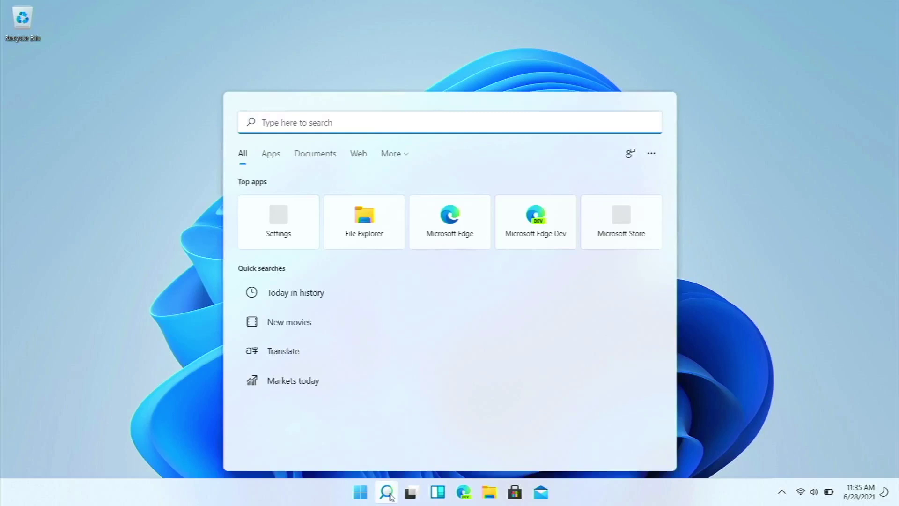
left_click(410, 492)
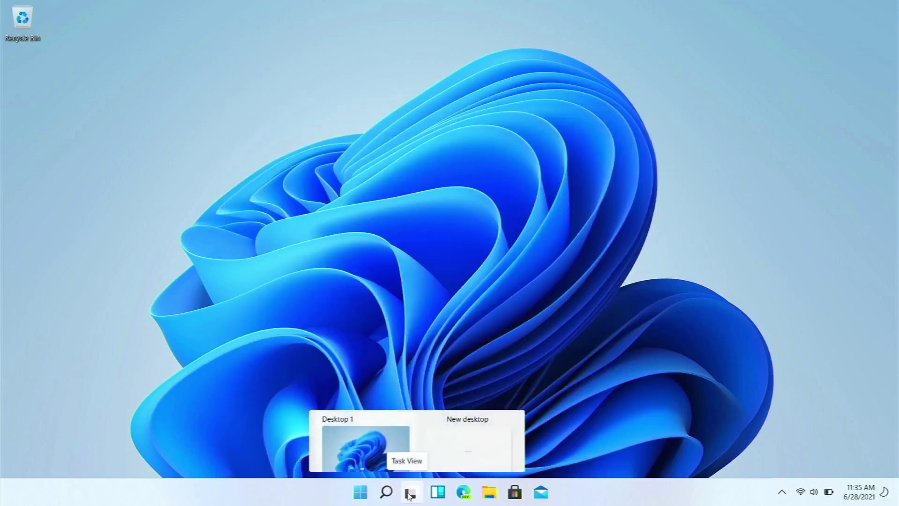
left_click(409, 495)
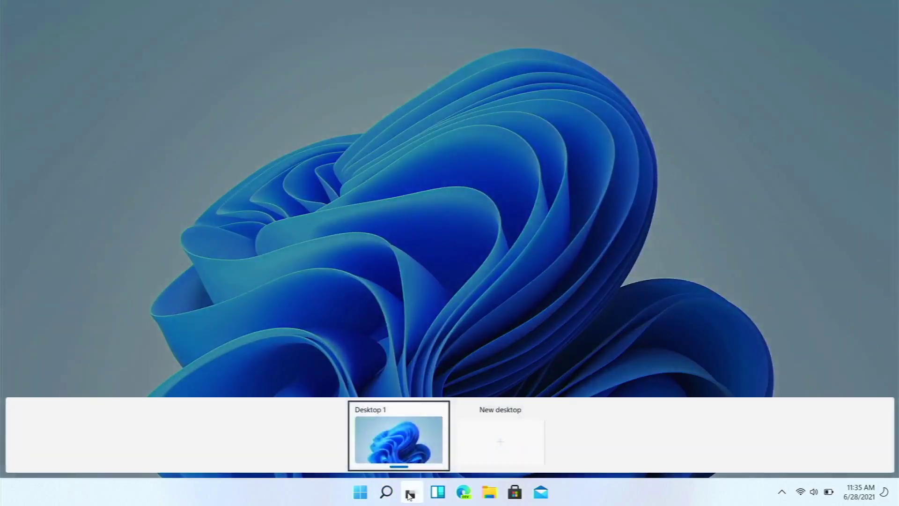
left_click(410, 494)
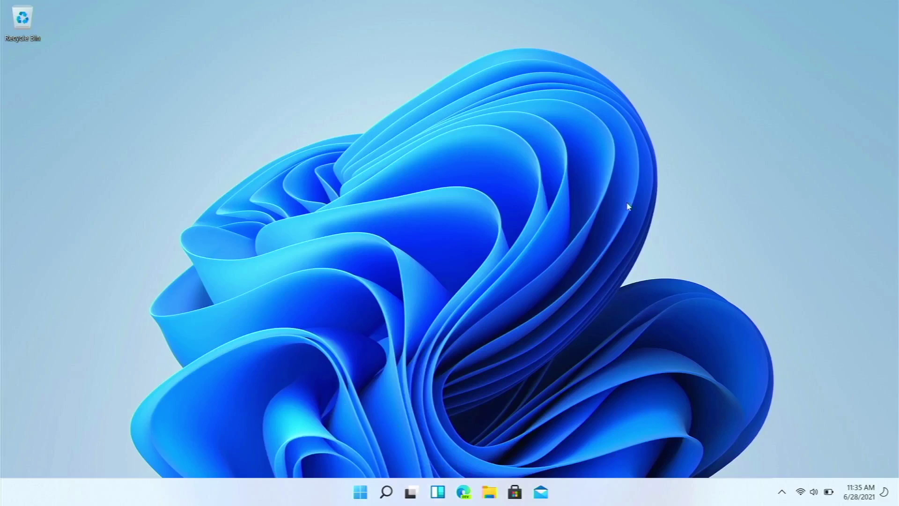
Search for 'theme' and open the Themes and related settings result.
left_click(389, 500)
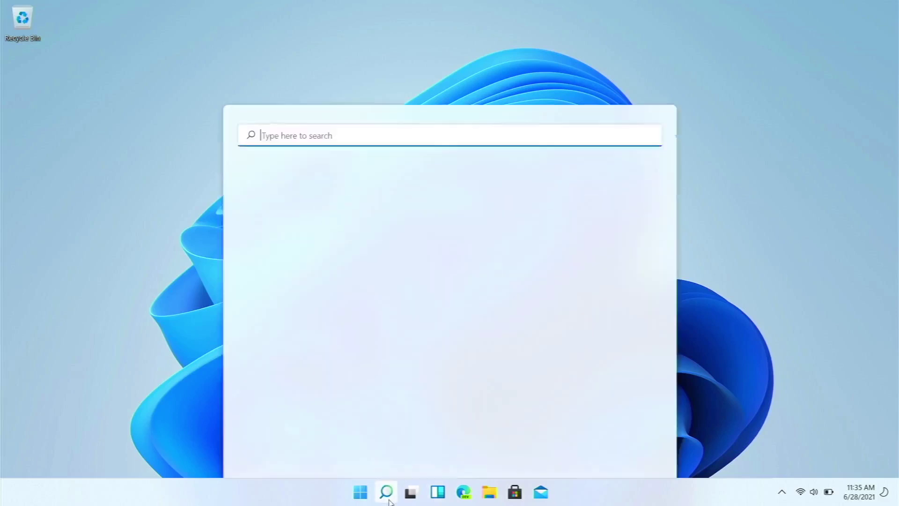
type("theme")
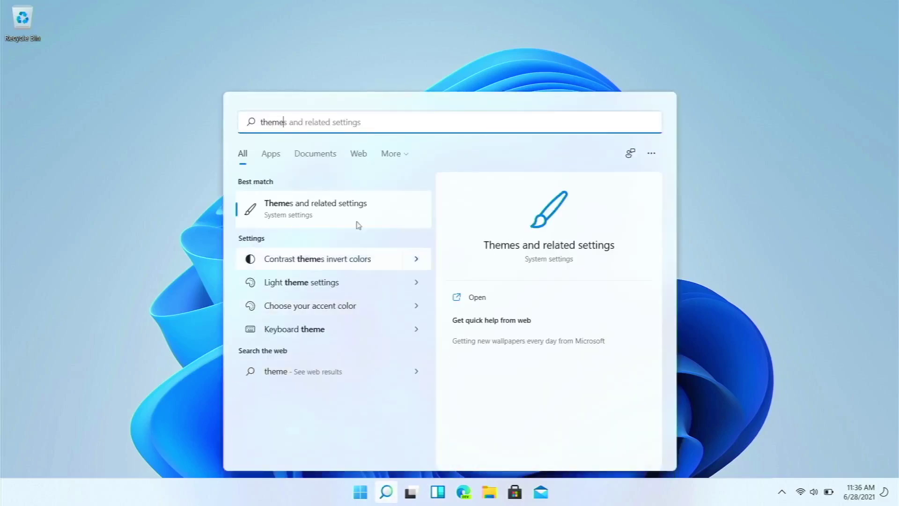
left_click(356, 206)
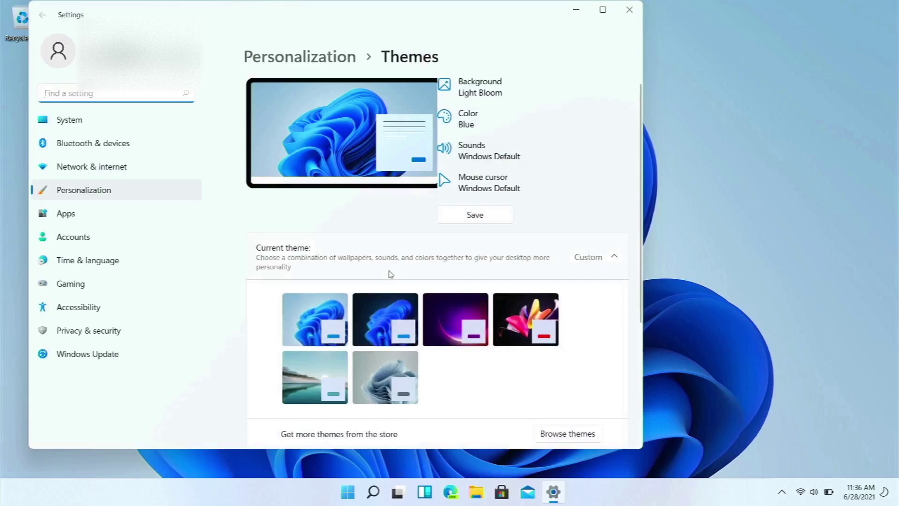
Apply the dark Windows theme from the Themes page.
scroll(459, 287, "down", 3)
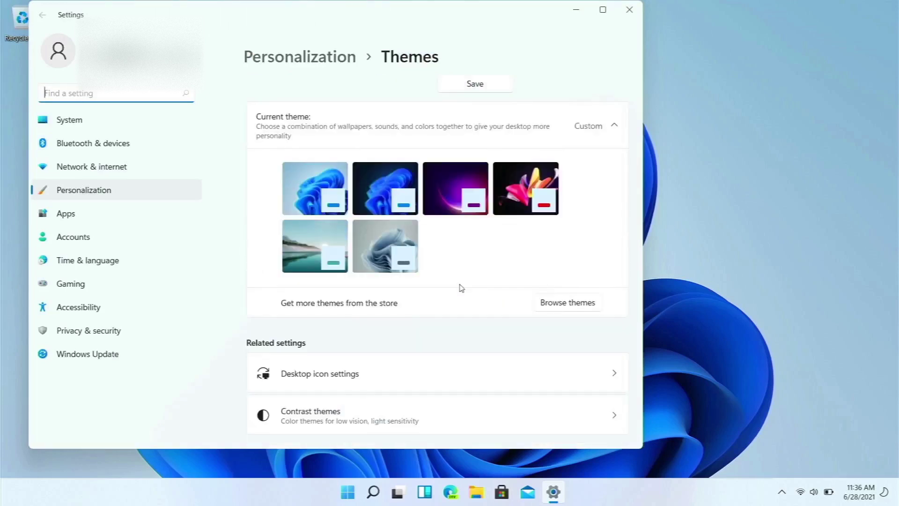
scroll(461, 288, "up", 1)
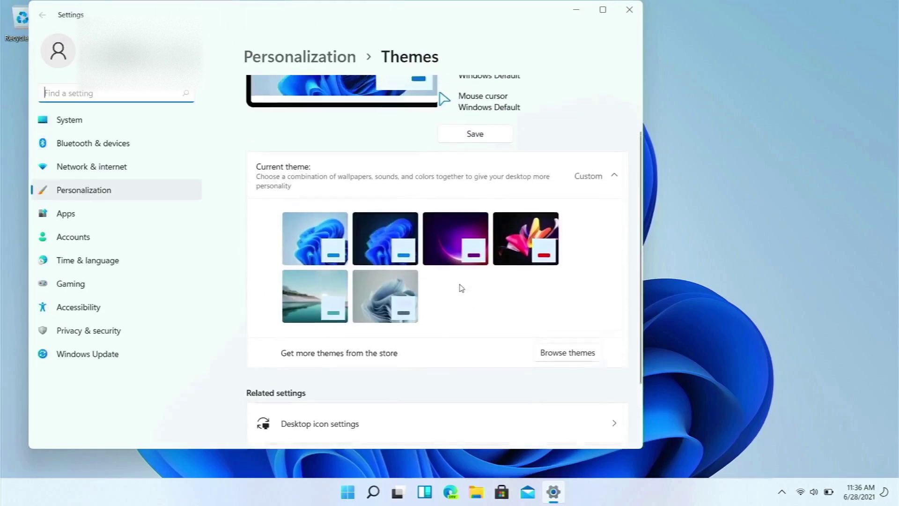
left_click(382, 248)
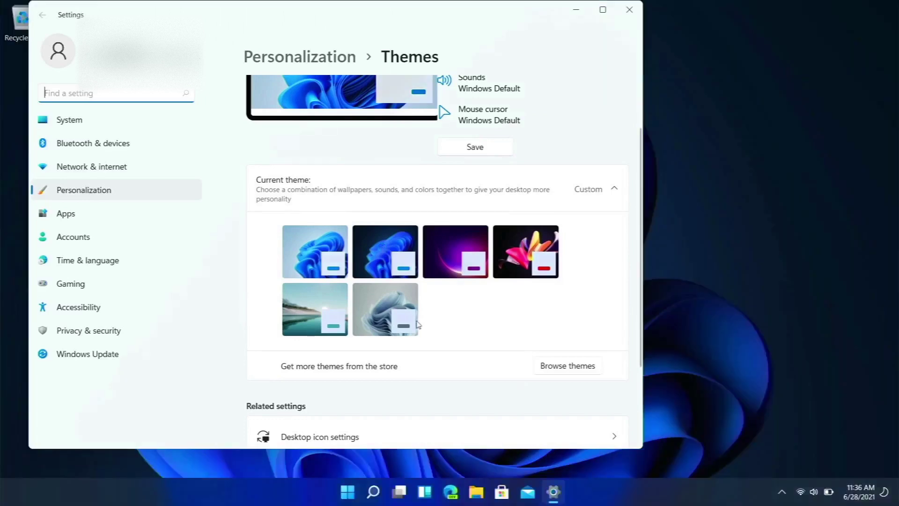
Minimize, restore and close Settings, then reopen Themes from recent searches.
left_click(551, 500)
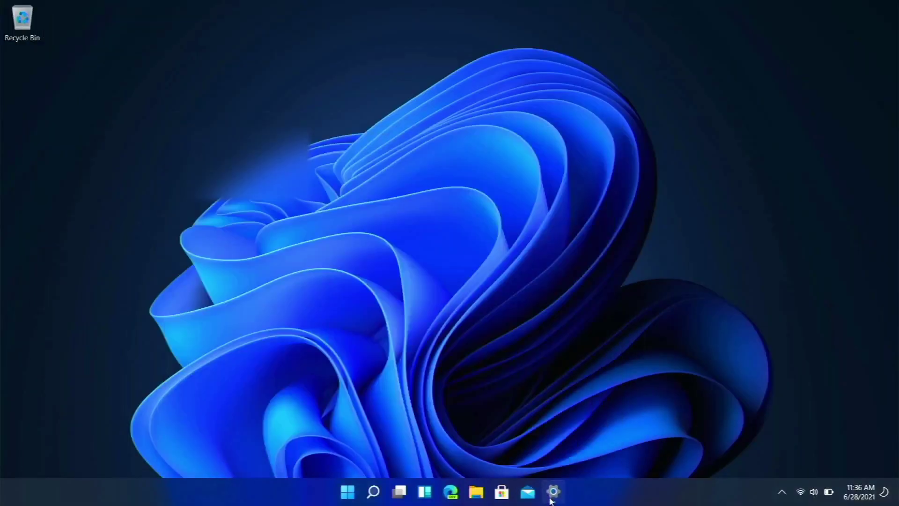
left_click(551, 500)
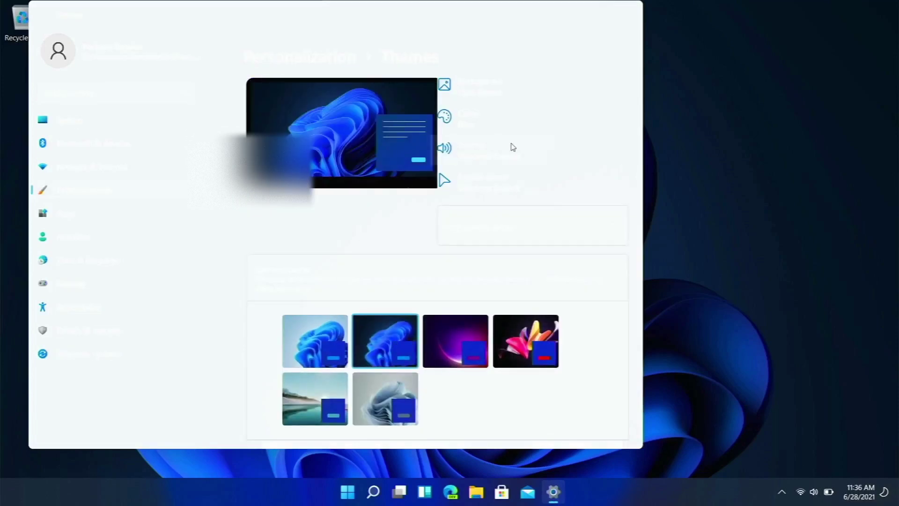
left_click(631, 8)
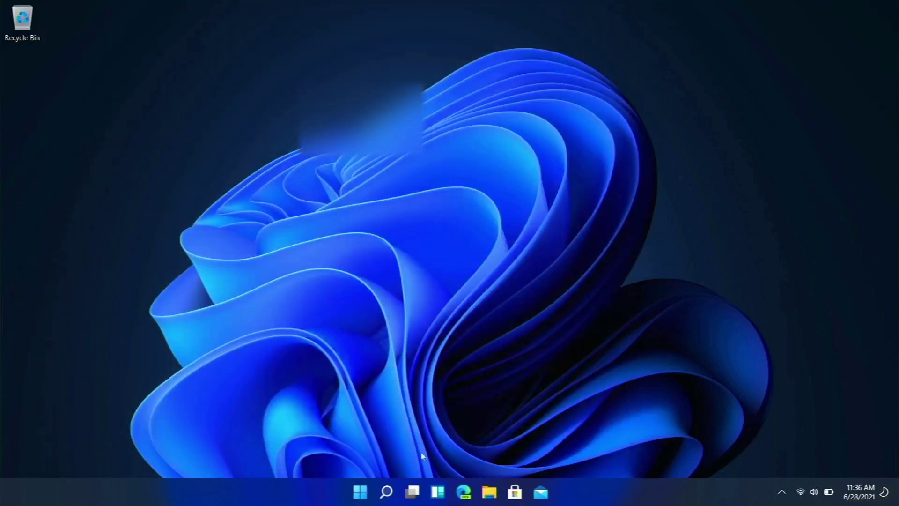
left_click(387, 491)
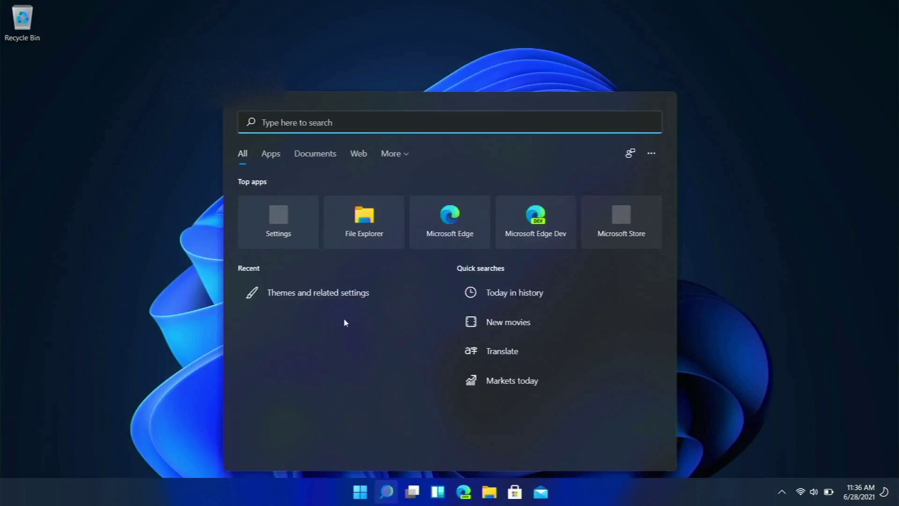
left_click(344, 295)
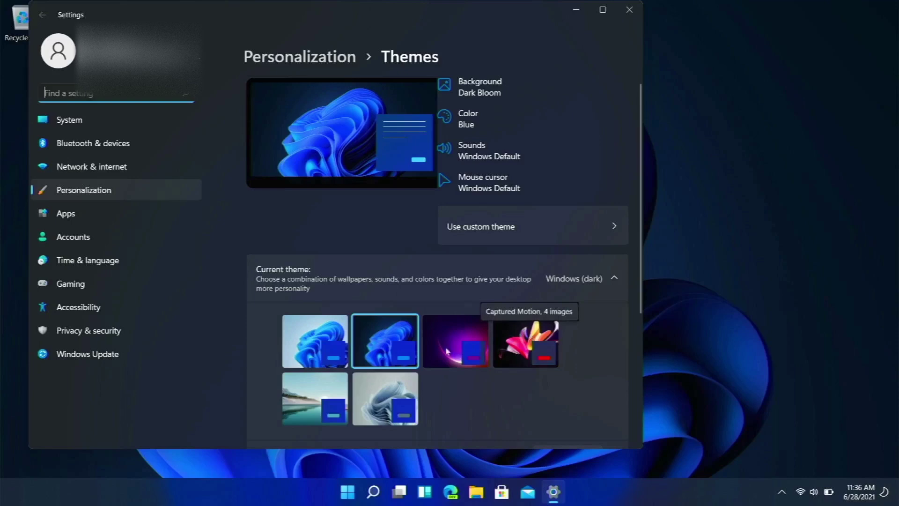
Try the Captured Motion, light lake and Flow themes, then settle on the purple Glow theme.
left_click(553, 492)
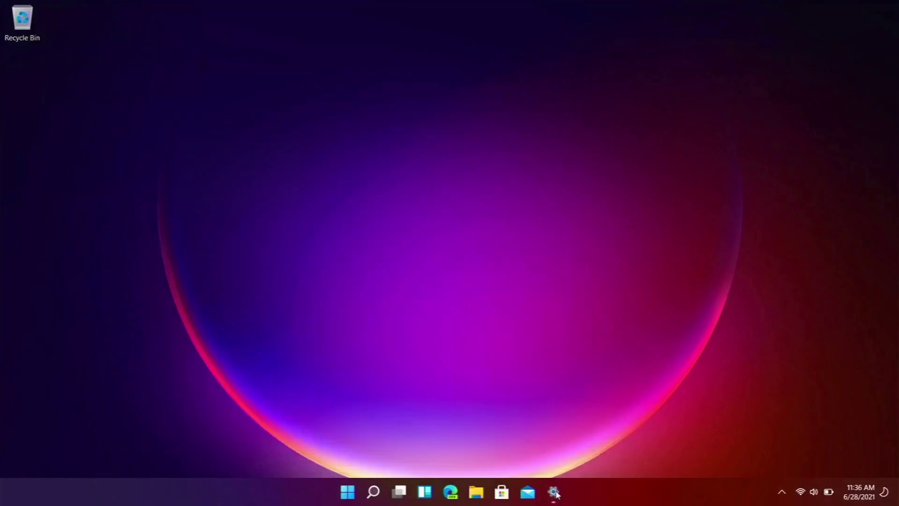
left_click(554, 491)
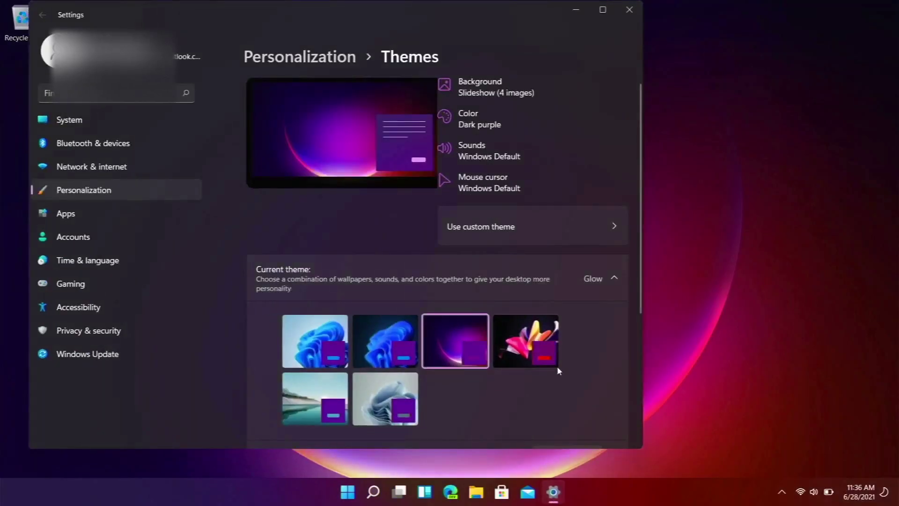
left_click(523, 344)
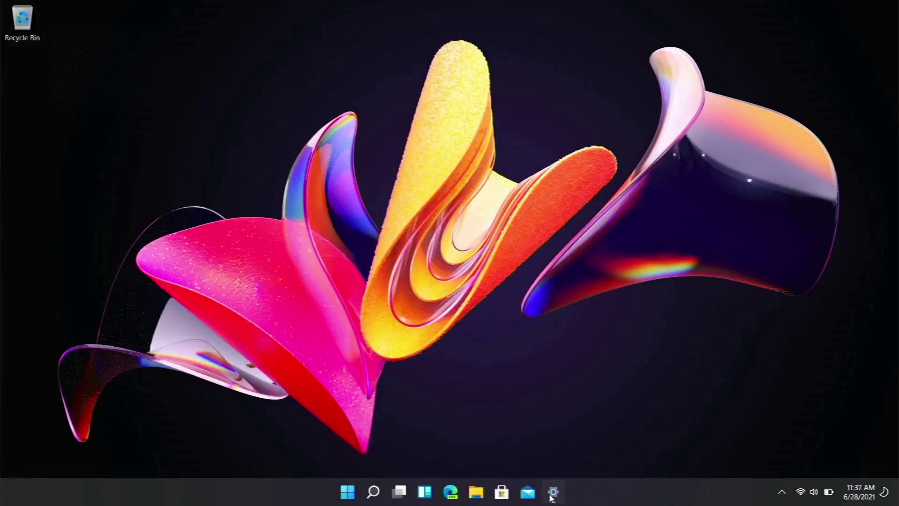
left_click(553, 491)
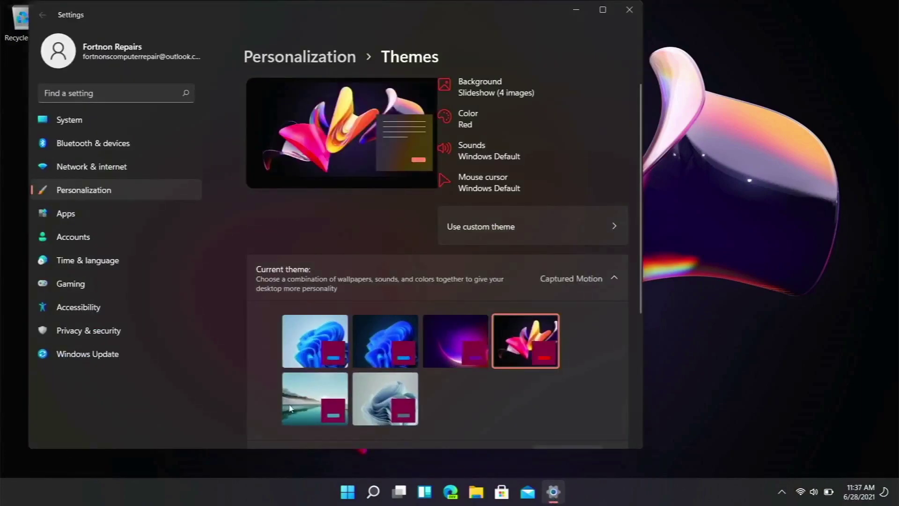
left_click(307, 409)
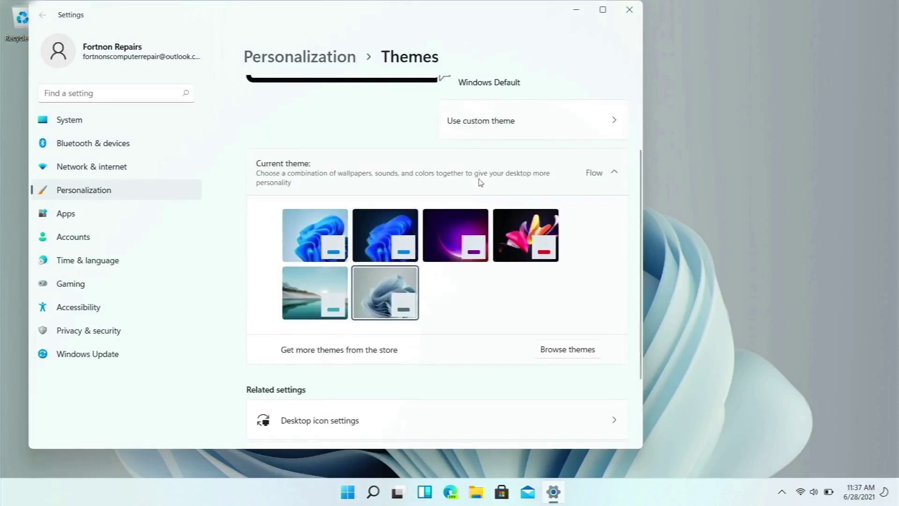
left_click(434, 230)
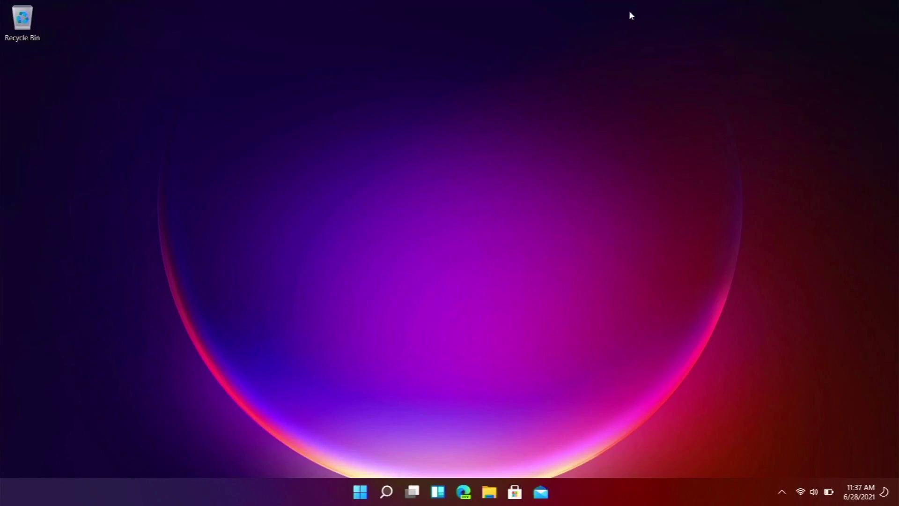
left_click(360, 492)
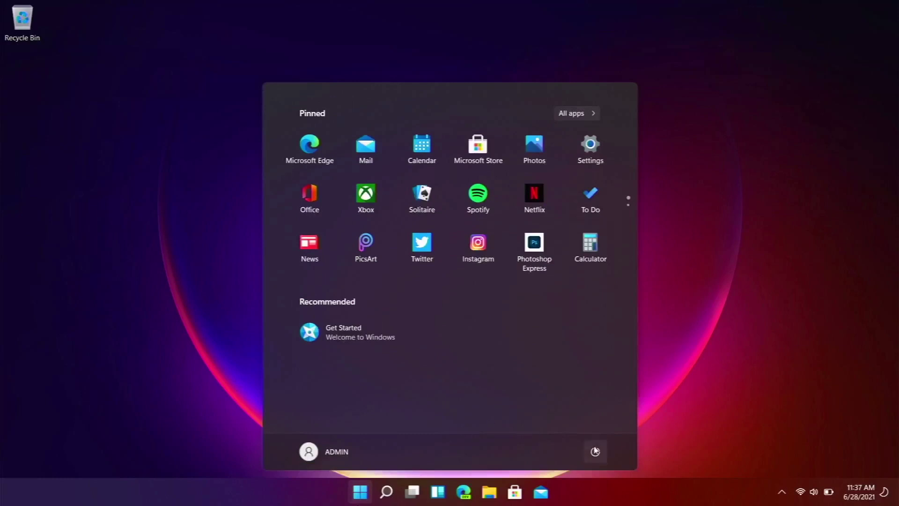
Restart the PC from the Start menu's power options.
left_click(595, 451)
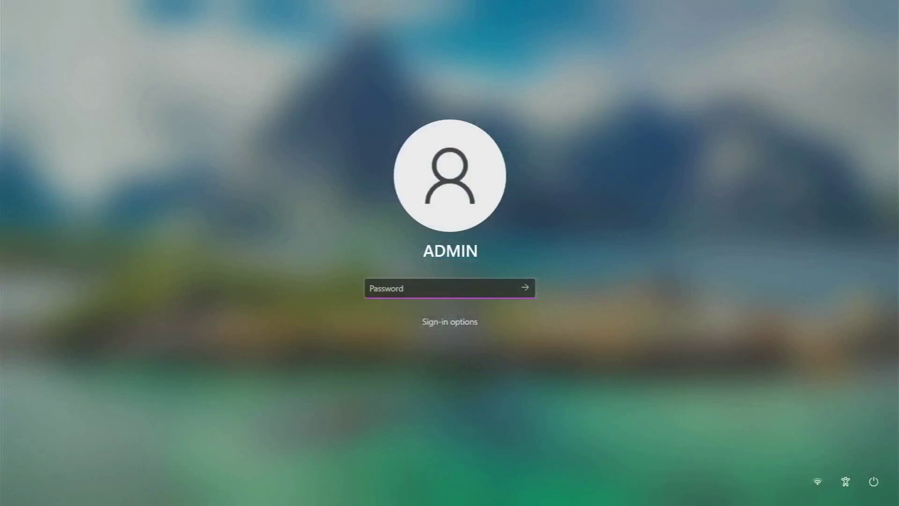
Sign back in with the account password and open the Start menu.
type("••••")
key("Return")
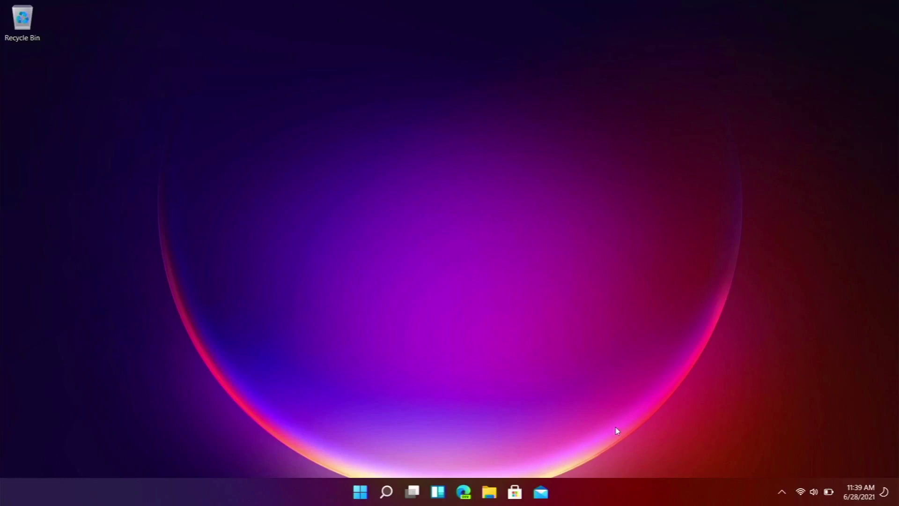
left_click(360, 492)
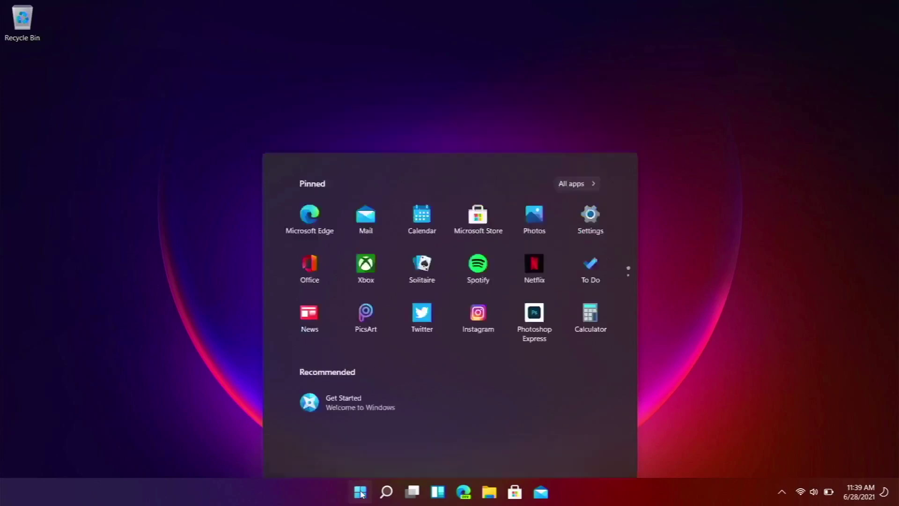
left_click(360, 492)
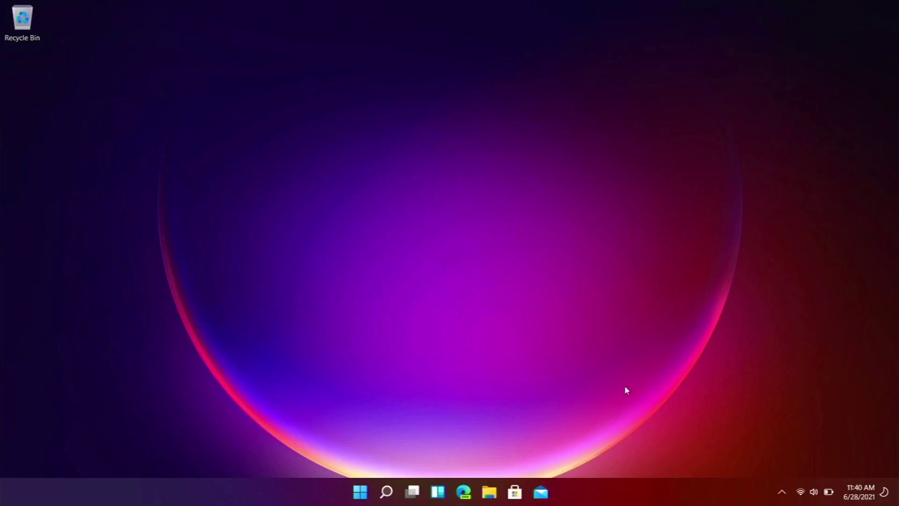
left_click(488, 501)
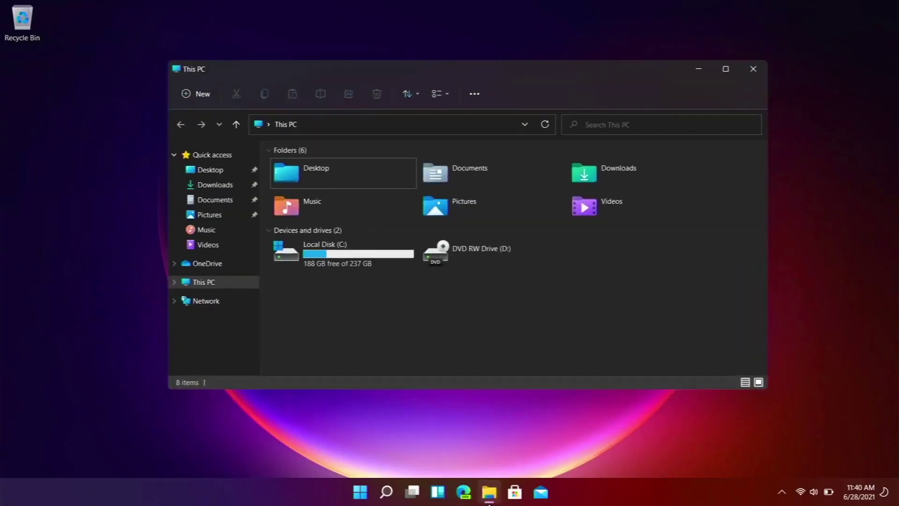
Restore the This PC window, snap it to the left half of the screen, then close it.
left_click(489, 501)
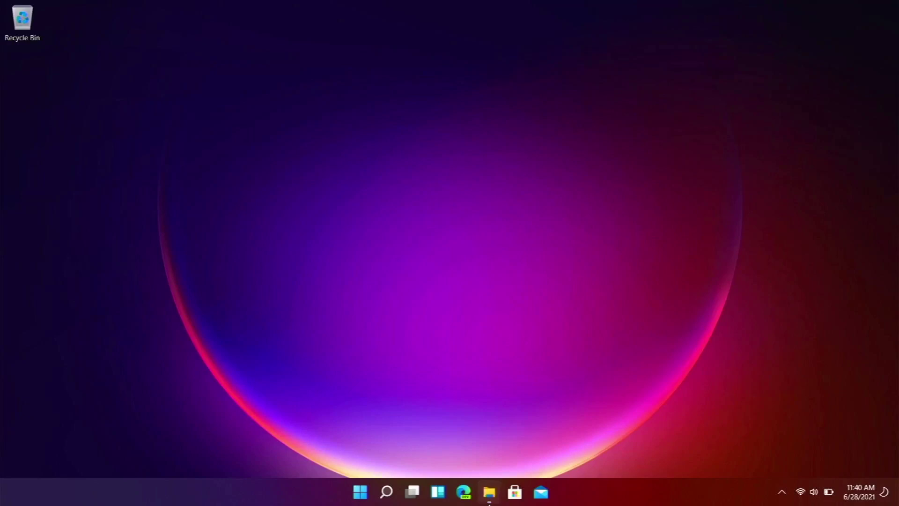
left_click(489, 501)
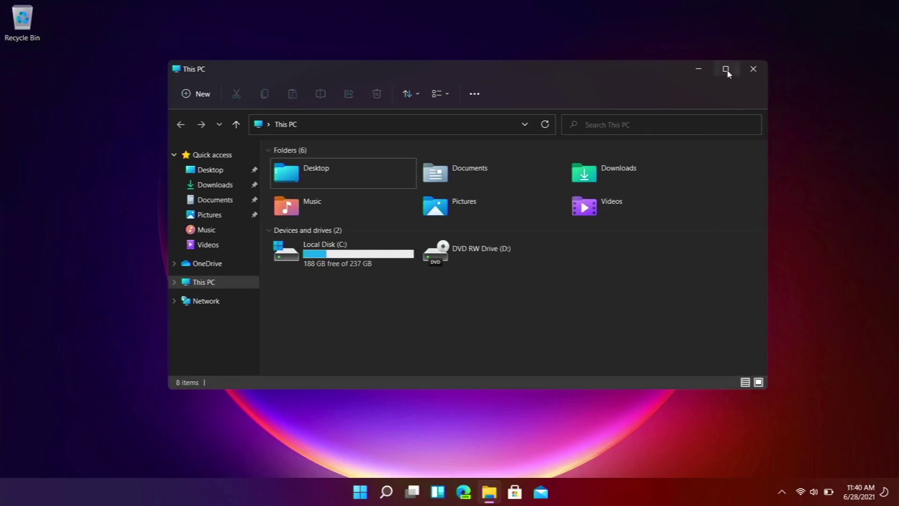
mouse_move(729, 74)
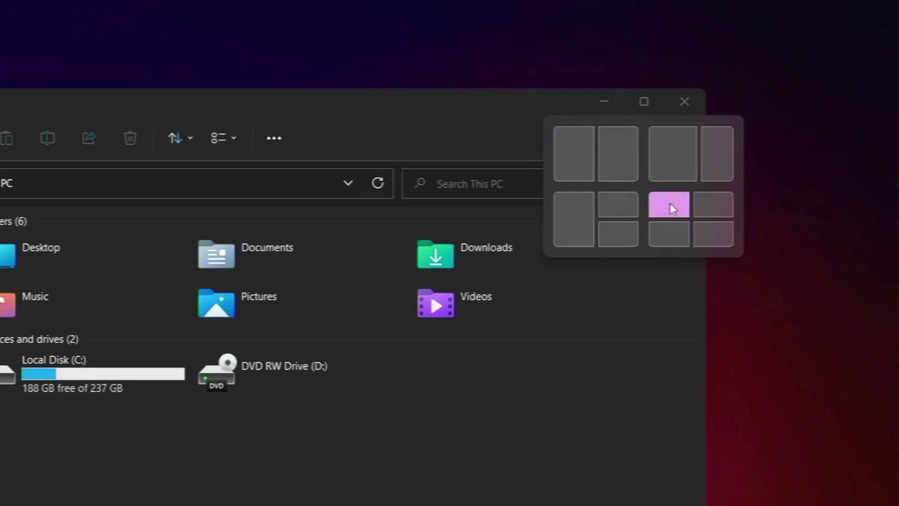
left_click(574, 153)
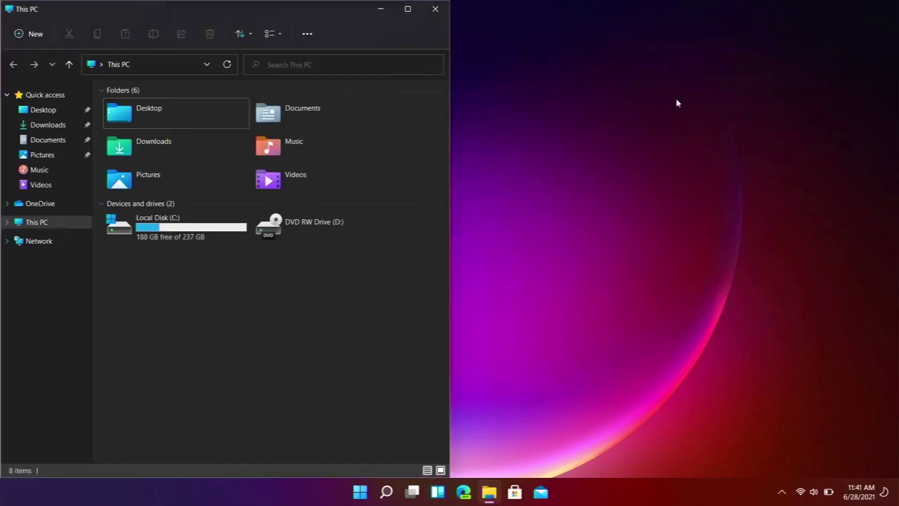
left_click(434, 10)
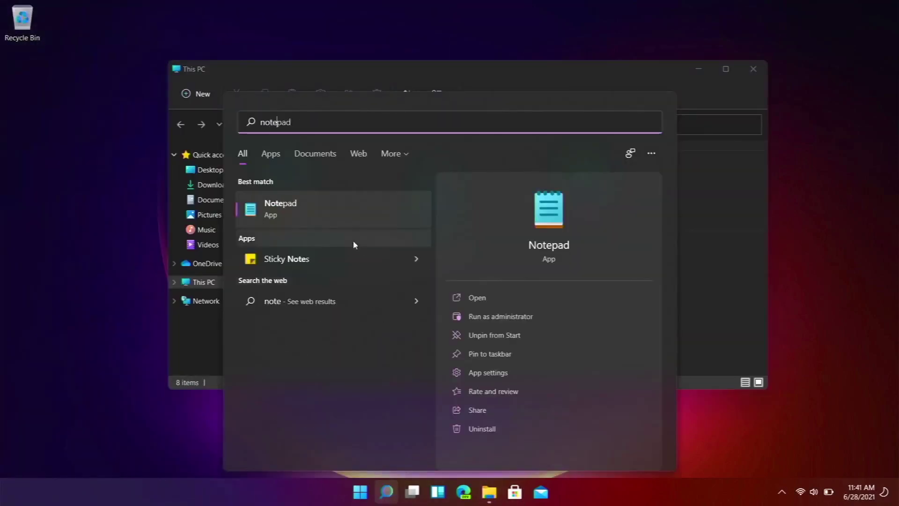
Open Notepad, snap it left with This PC in the top-right zone, then close both windows.
key("Return")
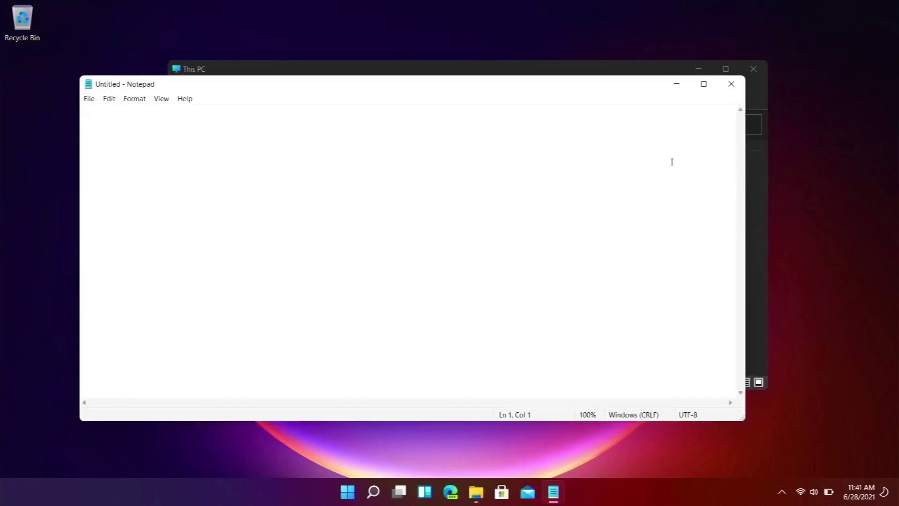
mouse_move(703, 94)
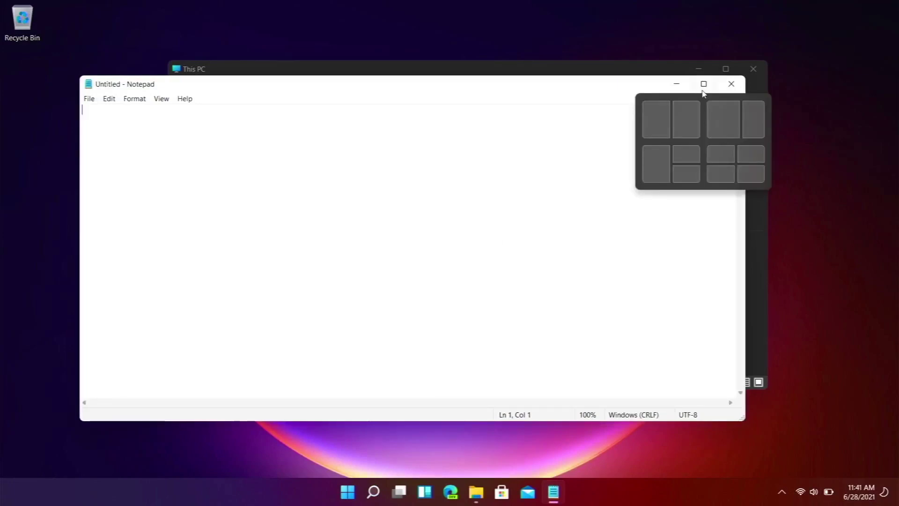
left_click(660, 169)
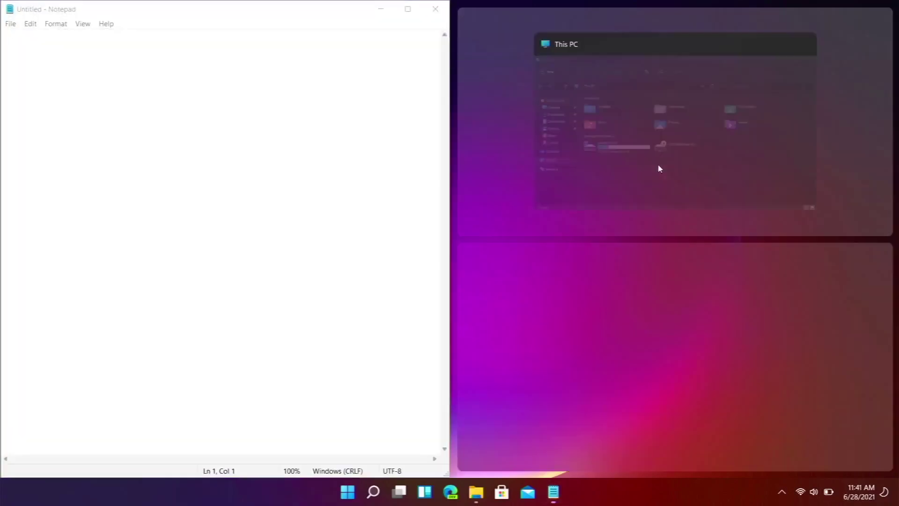
left_click(608, 137)
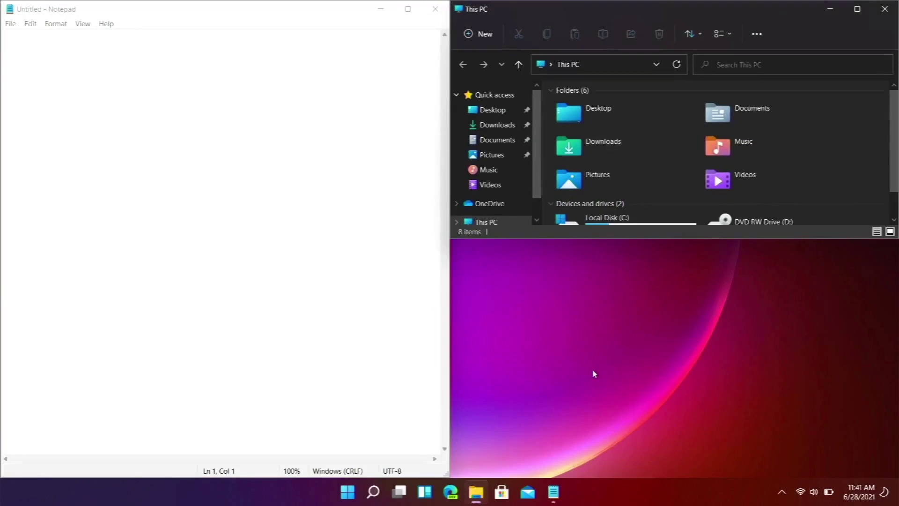
left_click(438, 11)
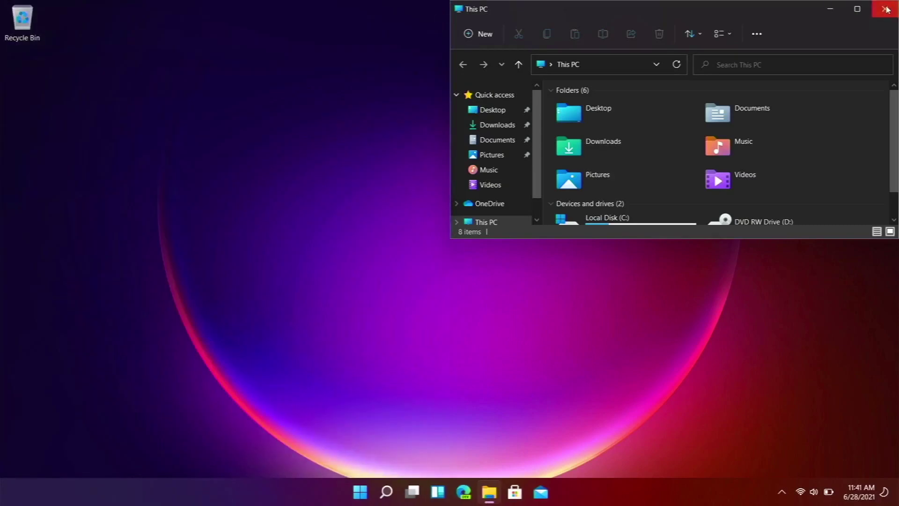
left_click(885, 8)
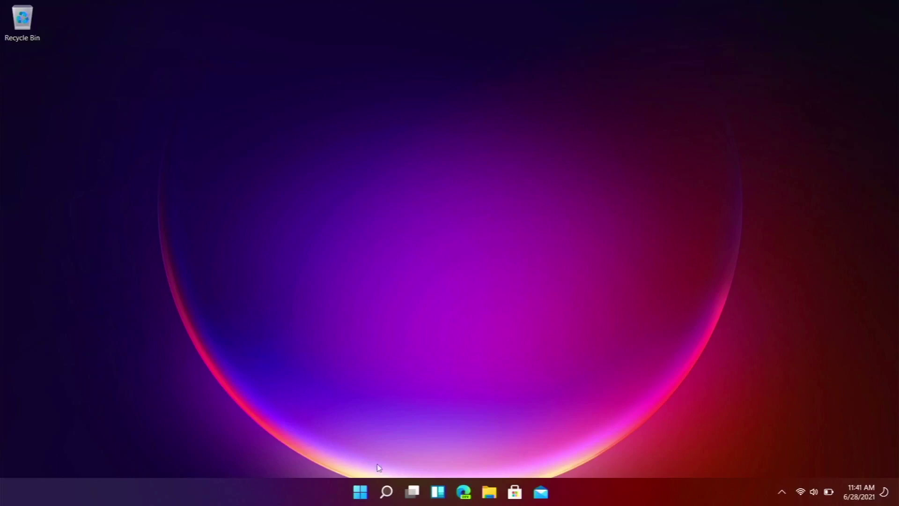
Open and dismiss the Start menu, then launch Edge on the Raspberry Pi site.
left_click(360, 491)
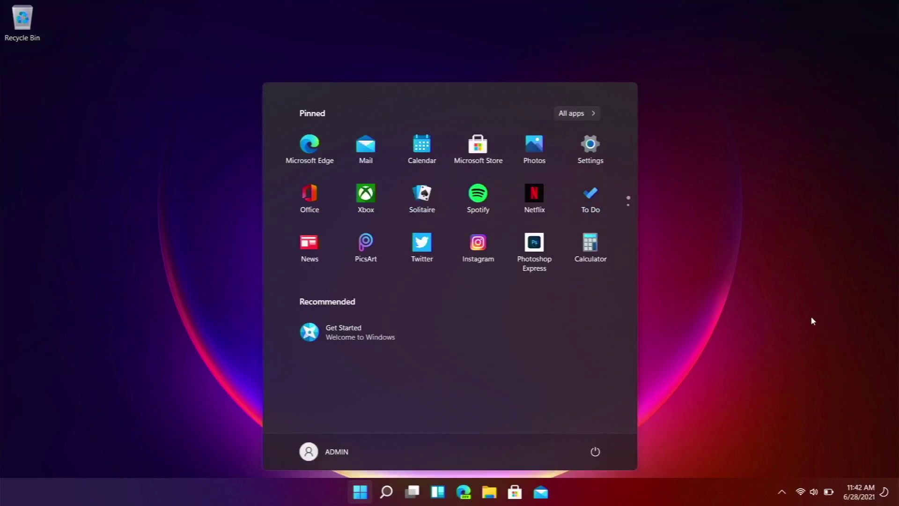
left_click(812, 320)
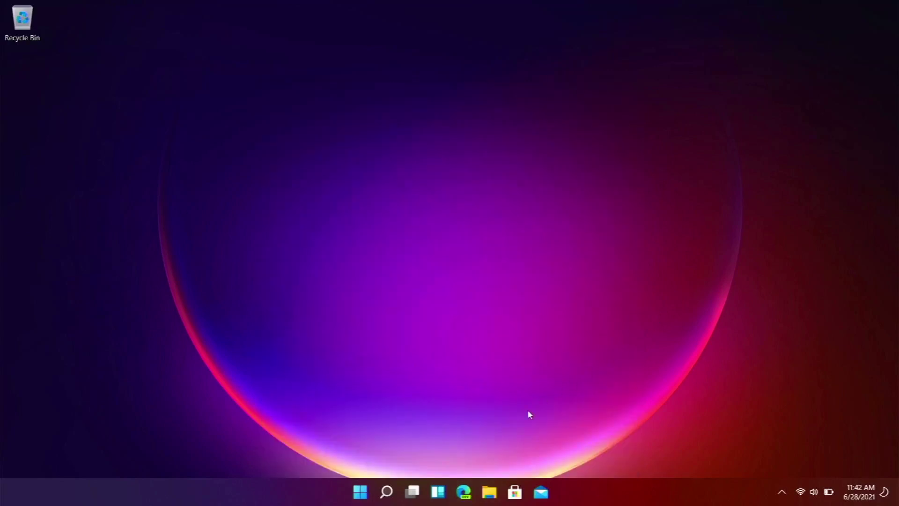
left_click(464, 491)
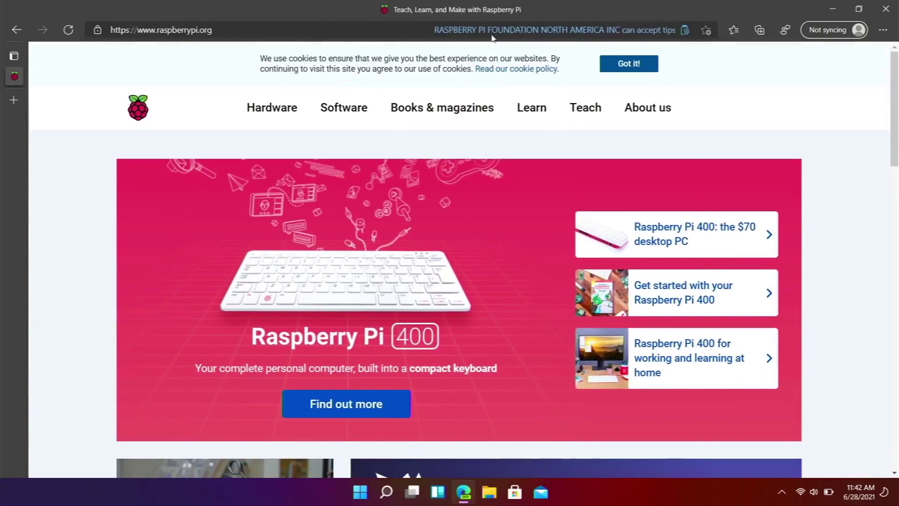
Select the page address, view the tipping info, open the channel's Videos page, then leave Edge for the desktop.
left_click(367, 28)
left_click(367, 29)
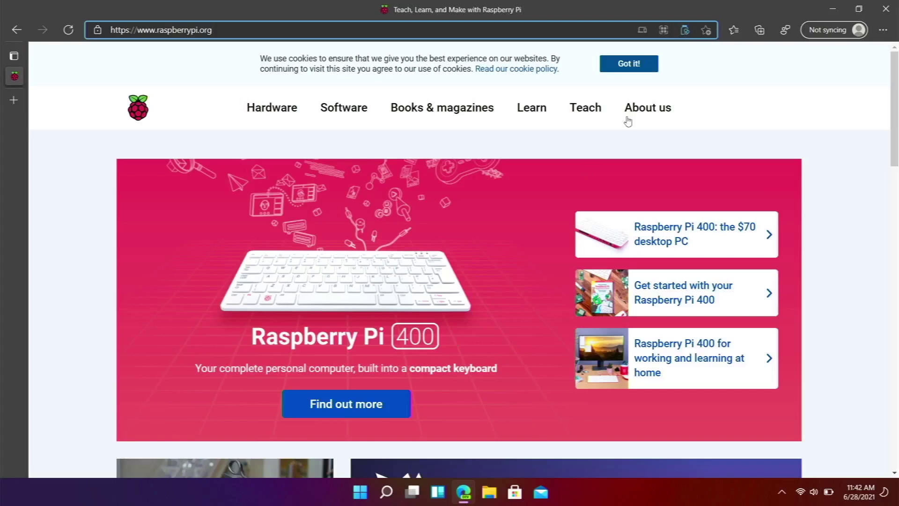
left_click(685, 31)
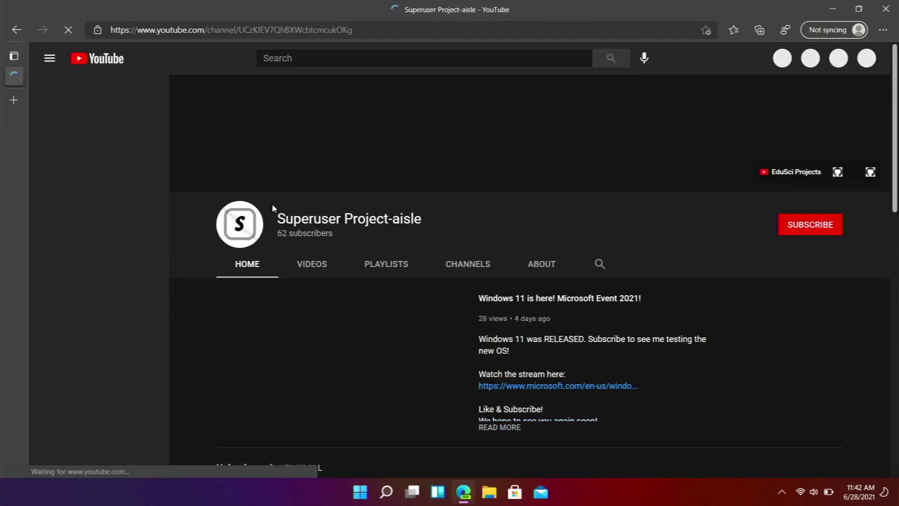
left_click(312, 267)
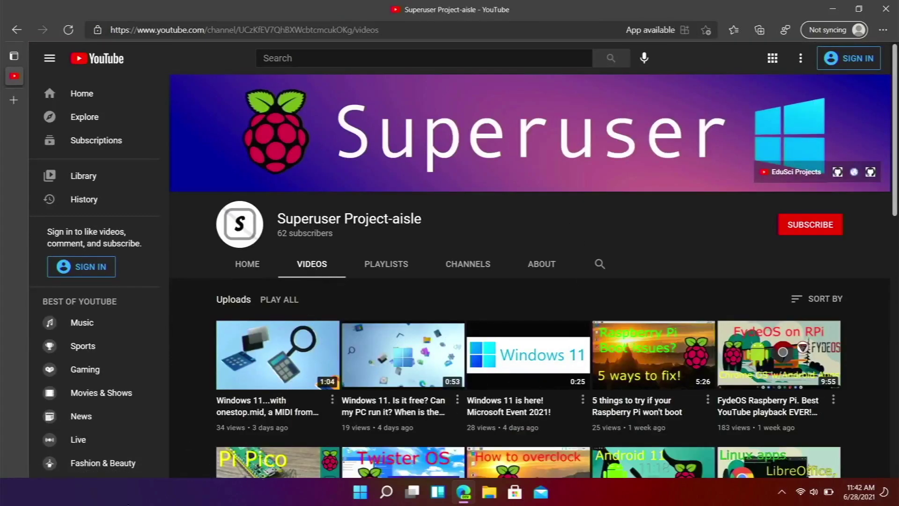
key("super+d")
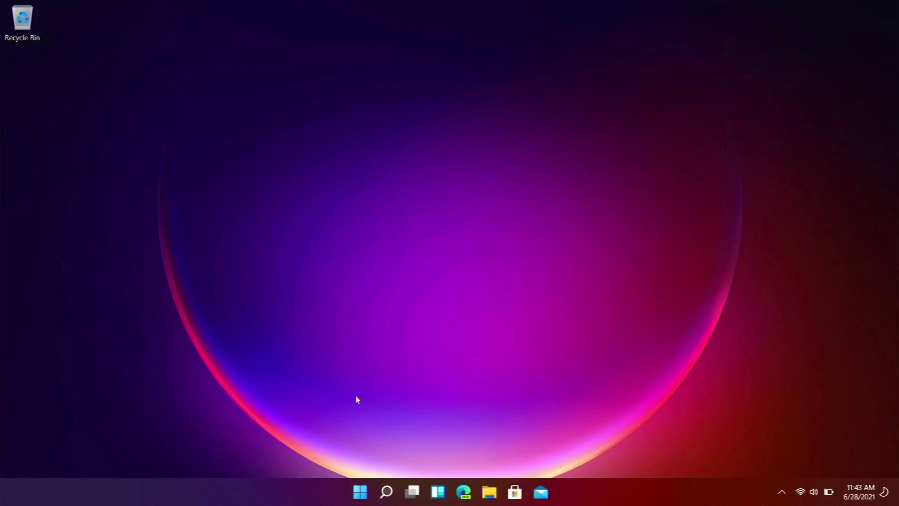
left_click(361, 493)
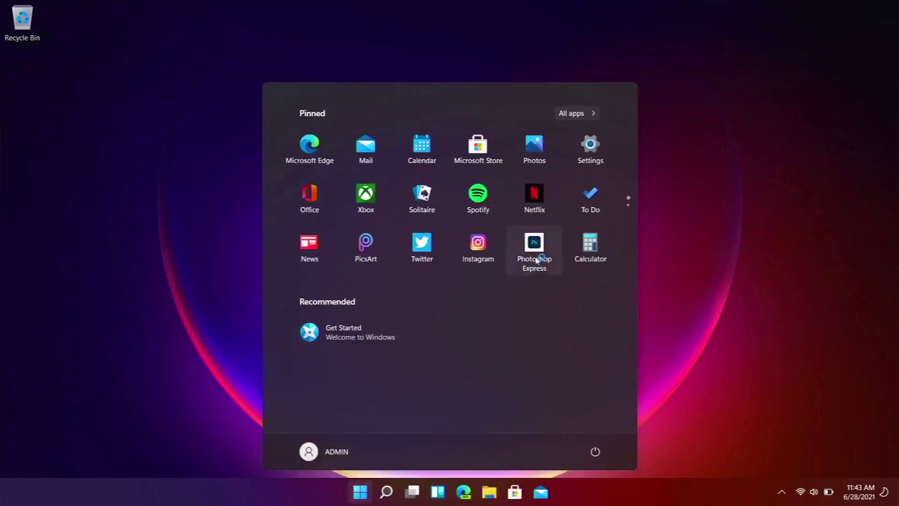
left_click(628, 206)
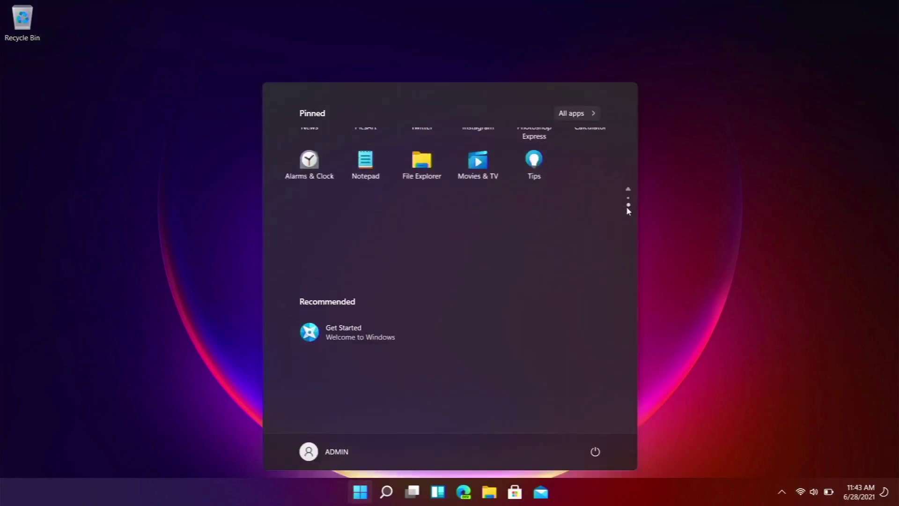
left_click(754, 232)
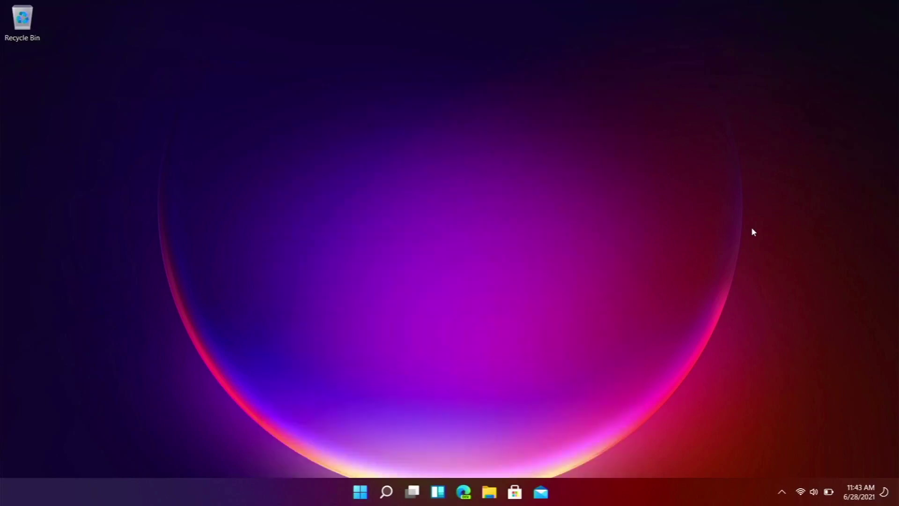